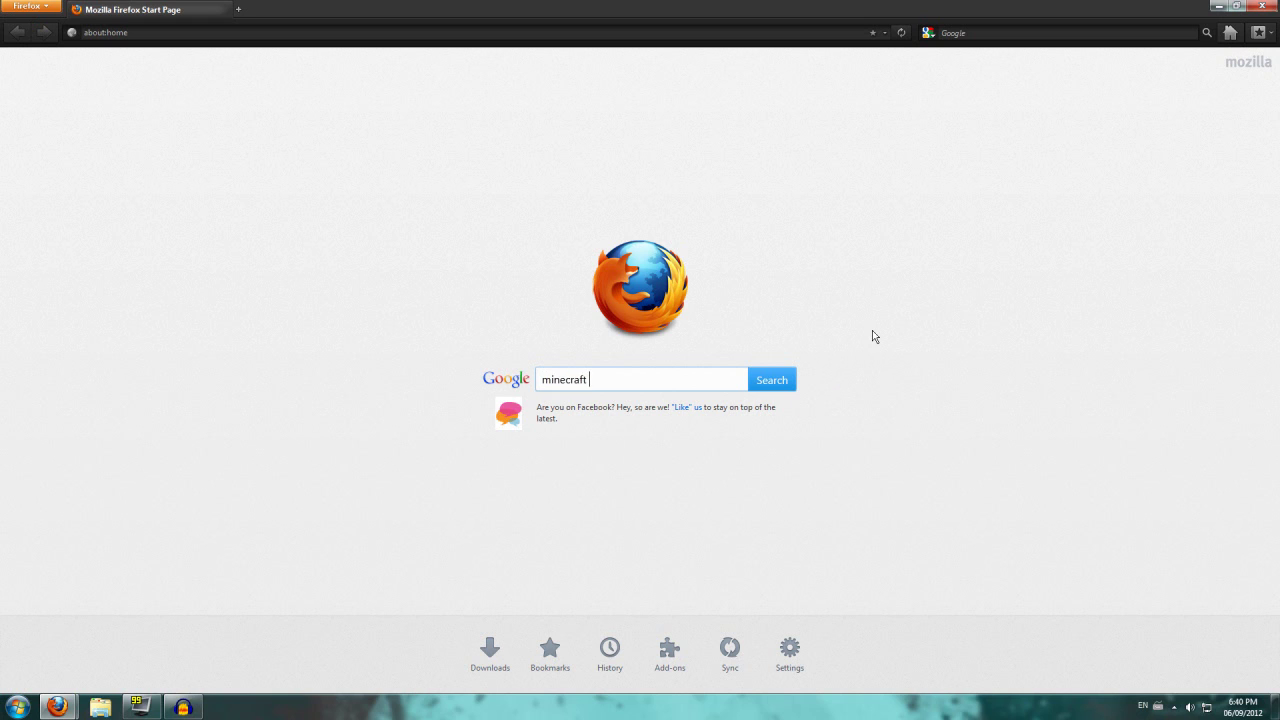
# - Search Google for 'minecraft snapshot' and open the Minecraft Snapshot 12w36a result
pyautogui.write('ot')
pyautogui.press('Return')
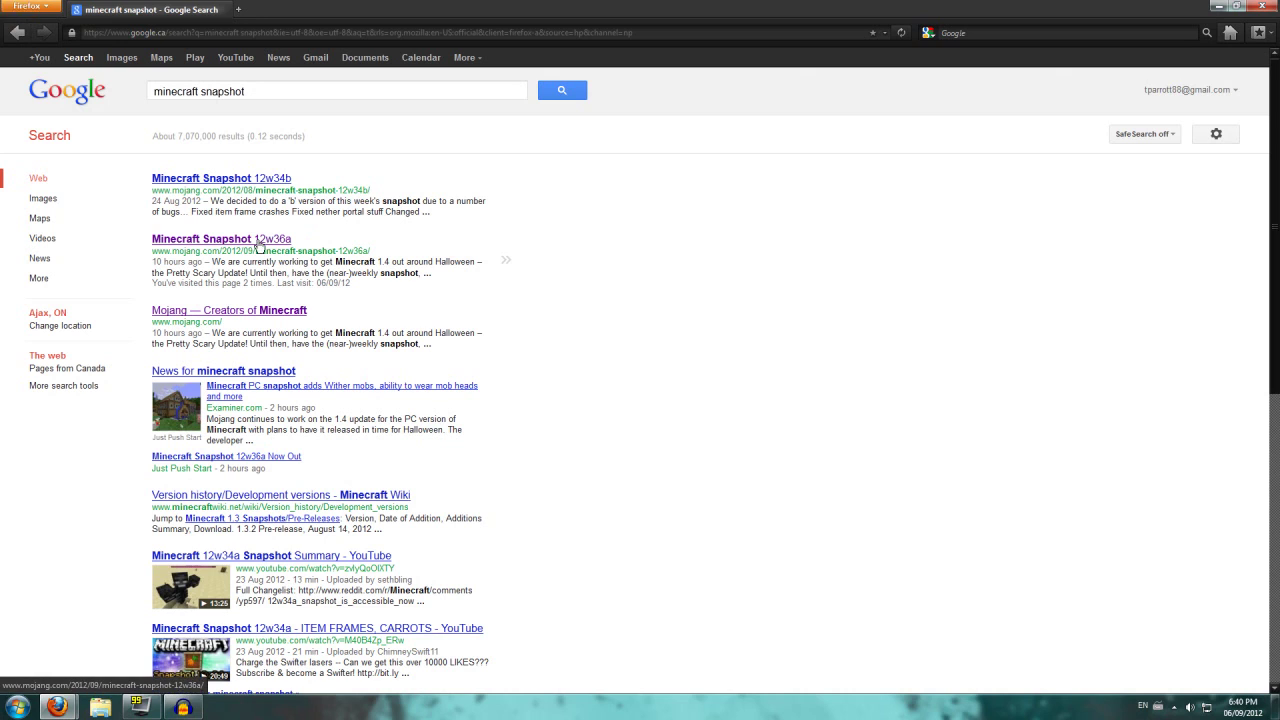
pyautogui.click(278, 245)
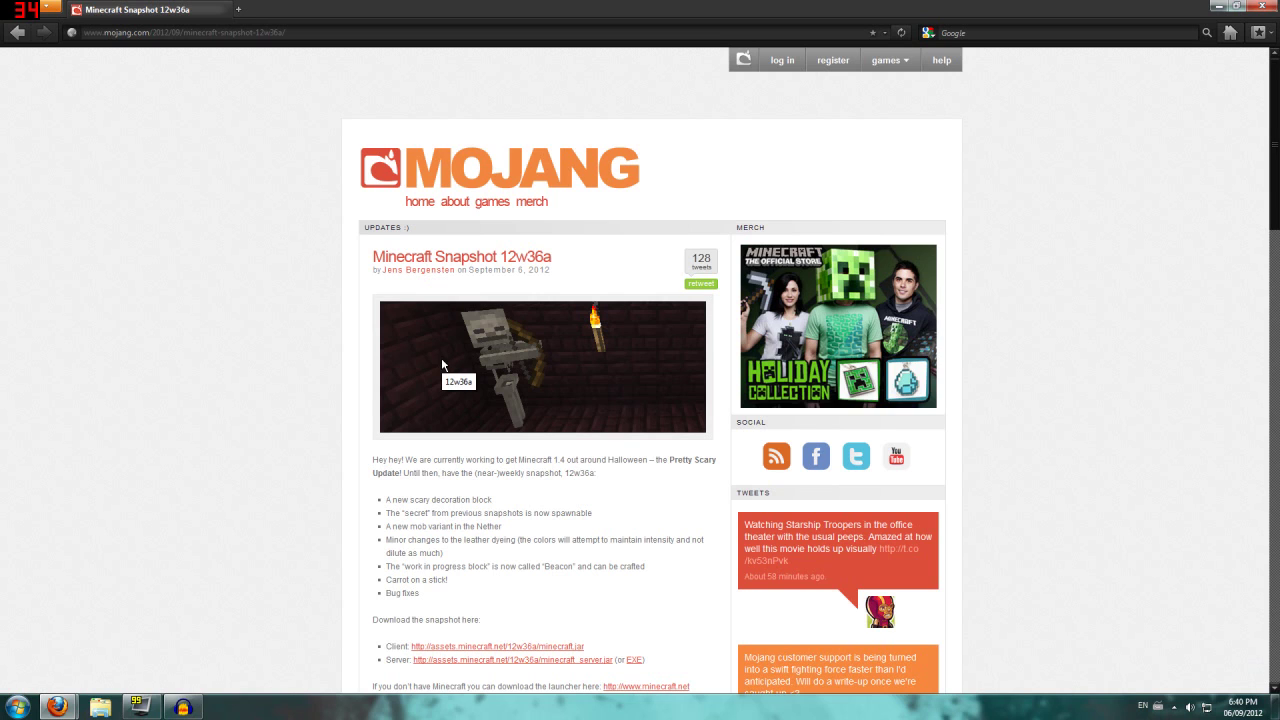
# - Scroll Mojang's 12w36a post down to the client and server download links
pyautogui.scroll(-3, 200, 354)
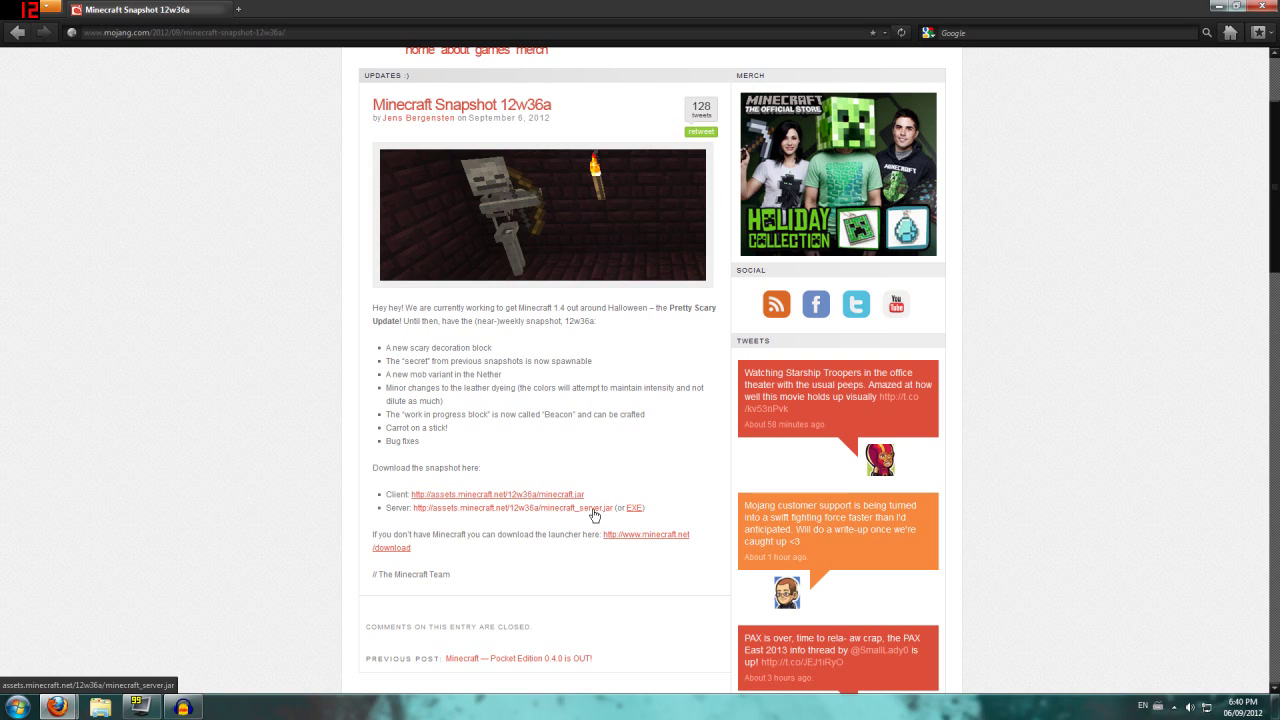
# - Save the 4.5 MB 12w36a client minecraft.jar and place the file at the desktop centre
pyautogui.click(472, 500)
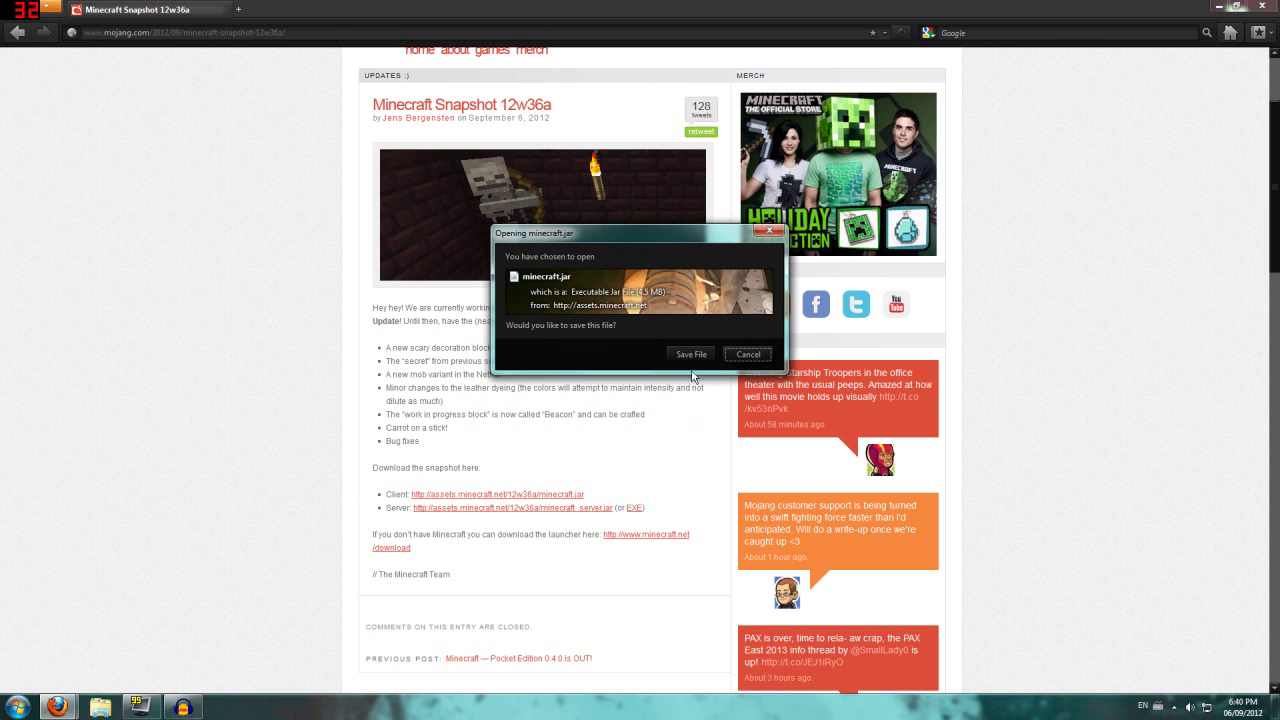
pyautogui.click(691, 355)
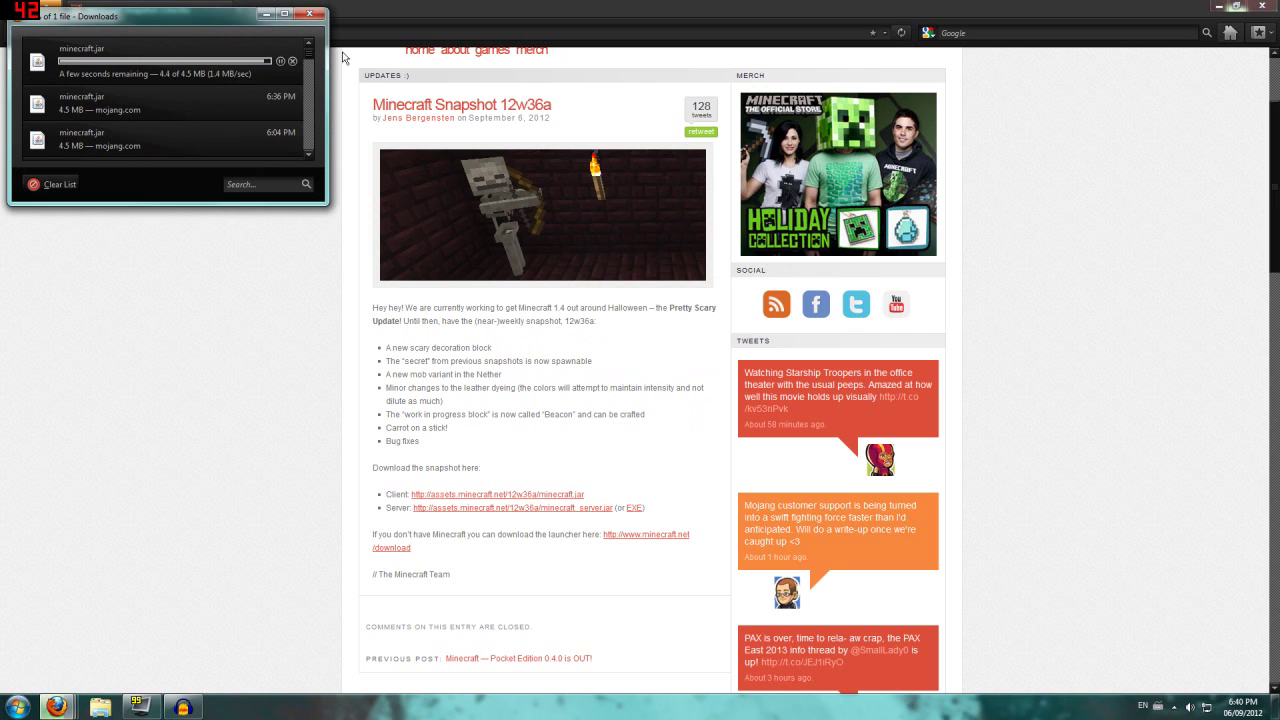
pyautogui.click(309, 13)
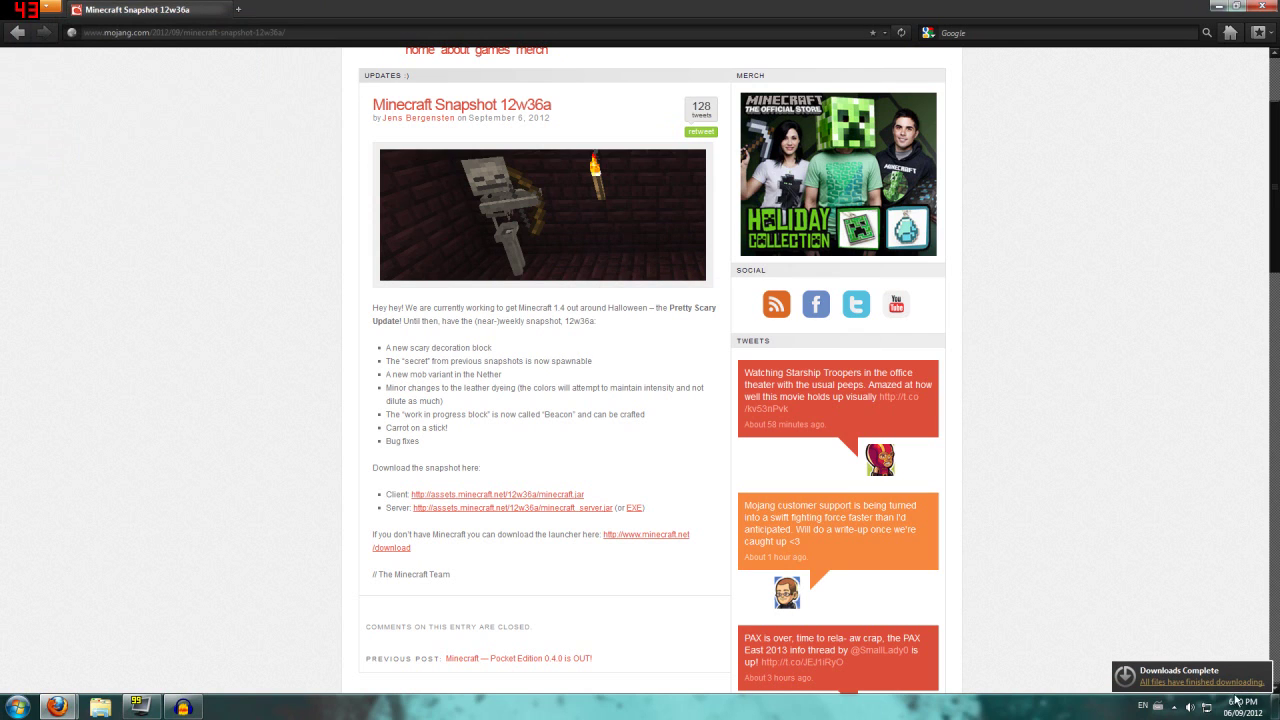
pyautogui.press('super+d')
pyautogui.moveTo(24, 300); pyautogui.dragTo(479, 309)
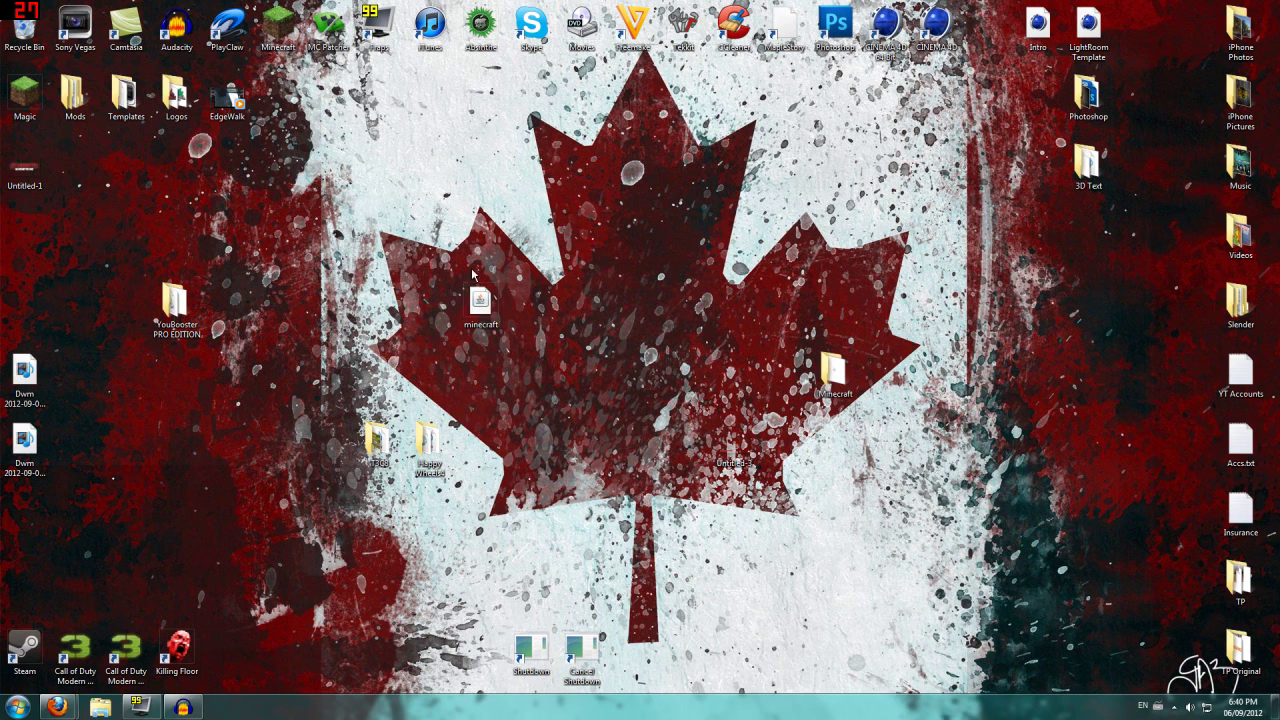
# - Start Minecraft from the launcher, confirm version 1.3.2 on the title screen, and quit
pyautogui.click(248, 350)
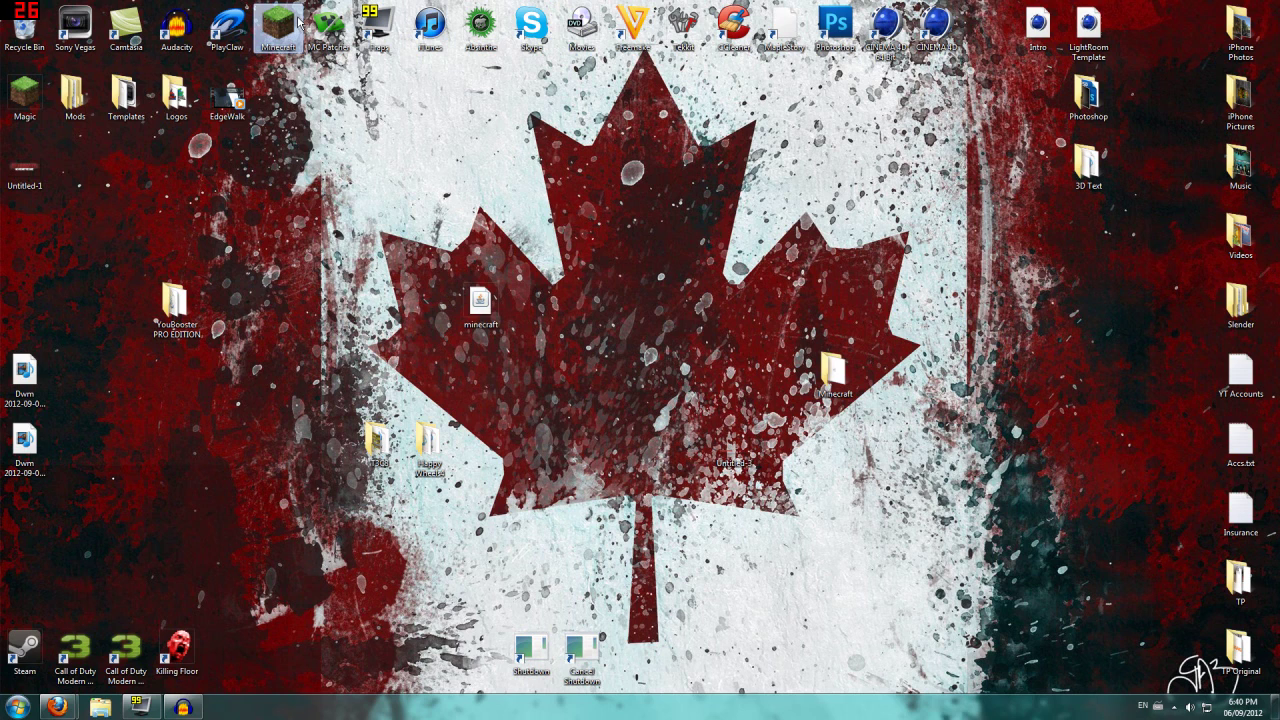
pyautogui.click(898, 490)
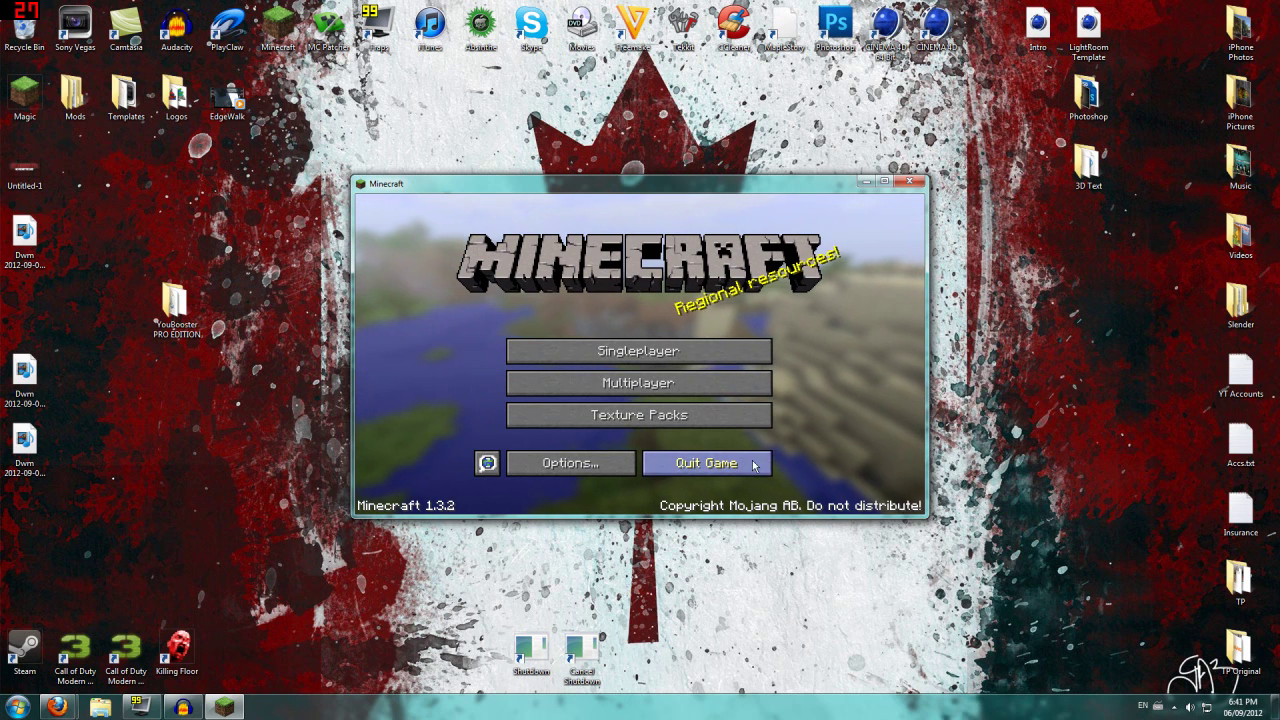
pyautogui.click(706, 462)
pyautogui.click(18, 706)
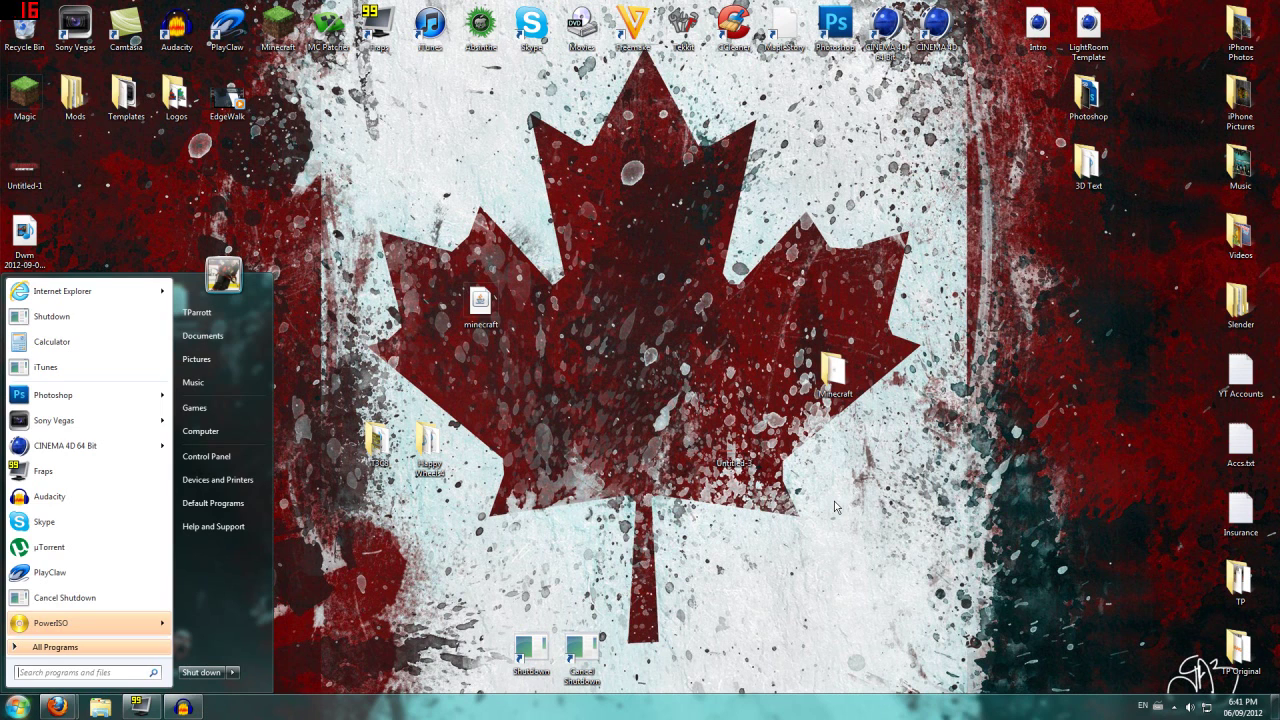
# - Open AppData\Roaming\.minecraft\bin via Run, shift it left, and open the desktop Minecraft folder
pyautogui.write('run')
pyautogui.press('Return')
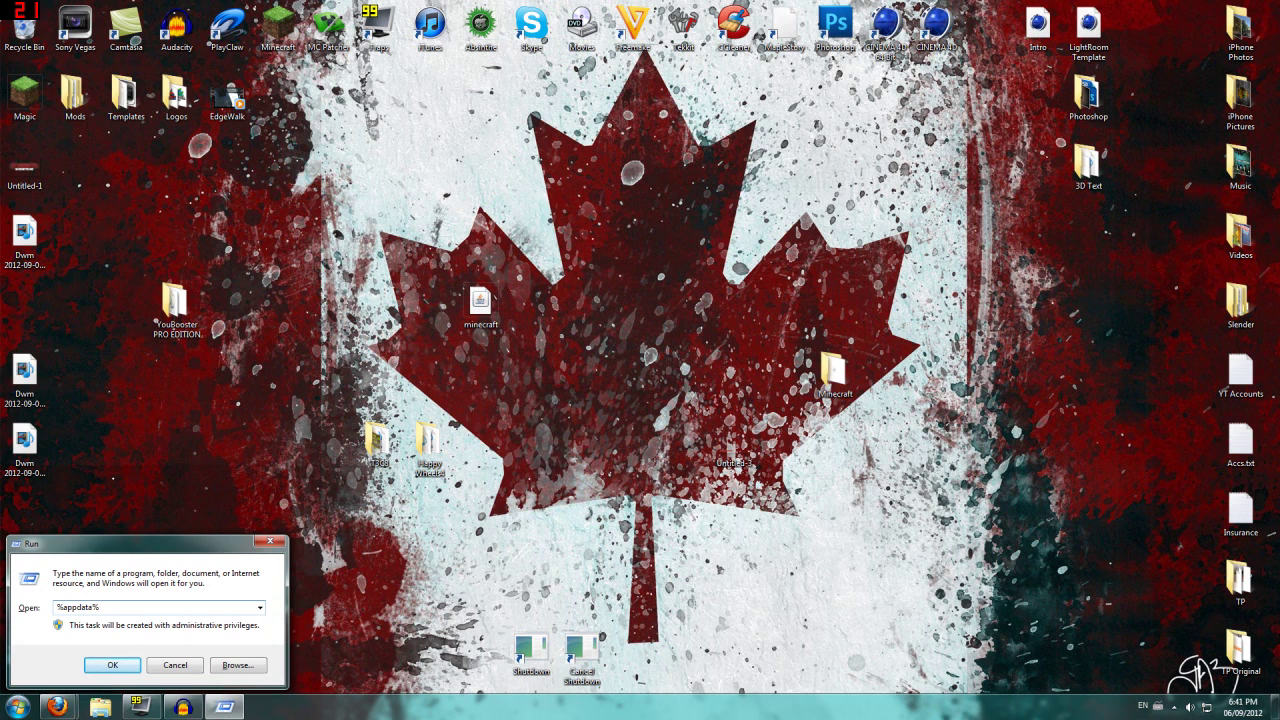
pyautogui.click(121, 664)
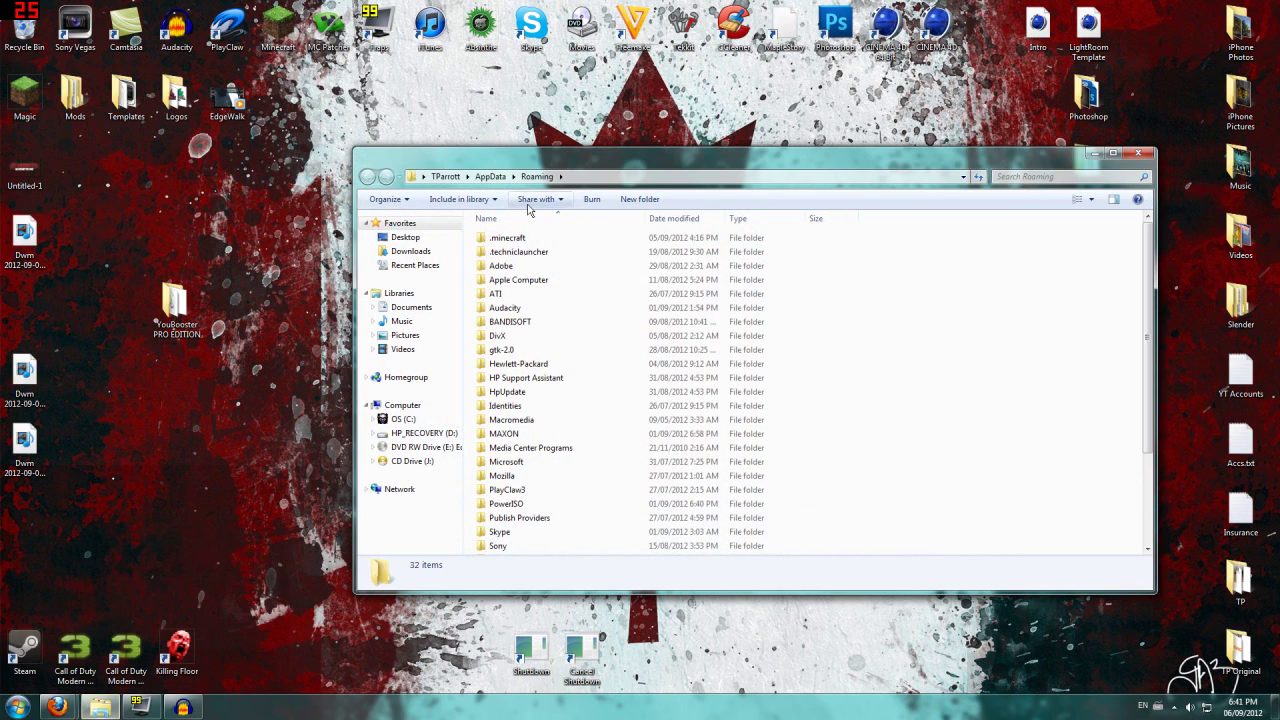
pyautogui.doubleClick(510, 238)
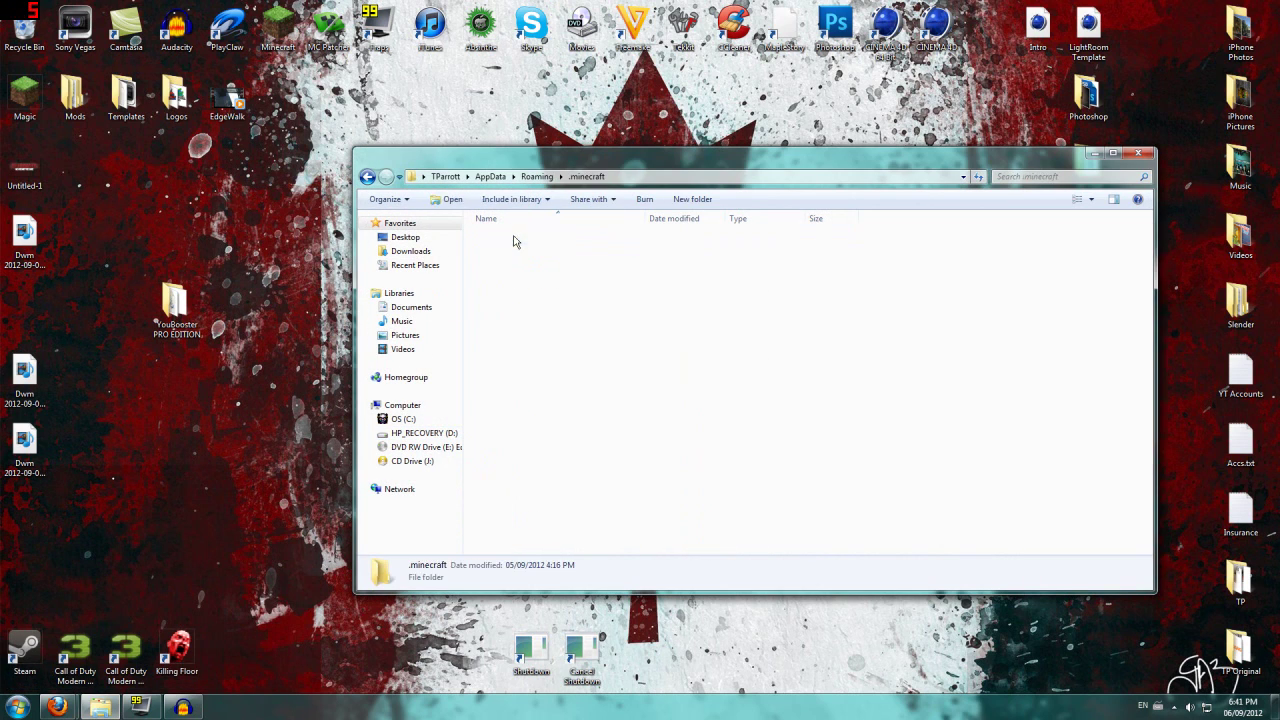
pyautogui.doubleClick(512, 243)
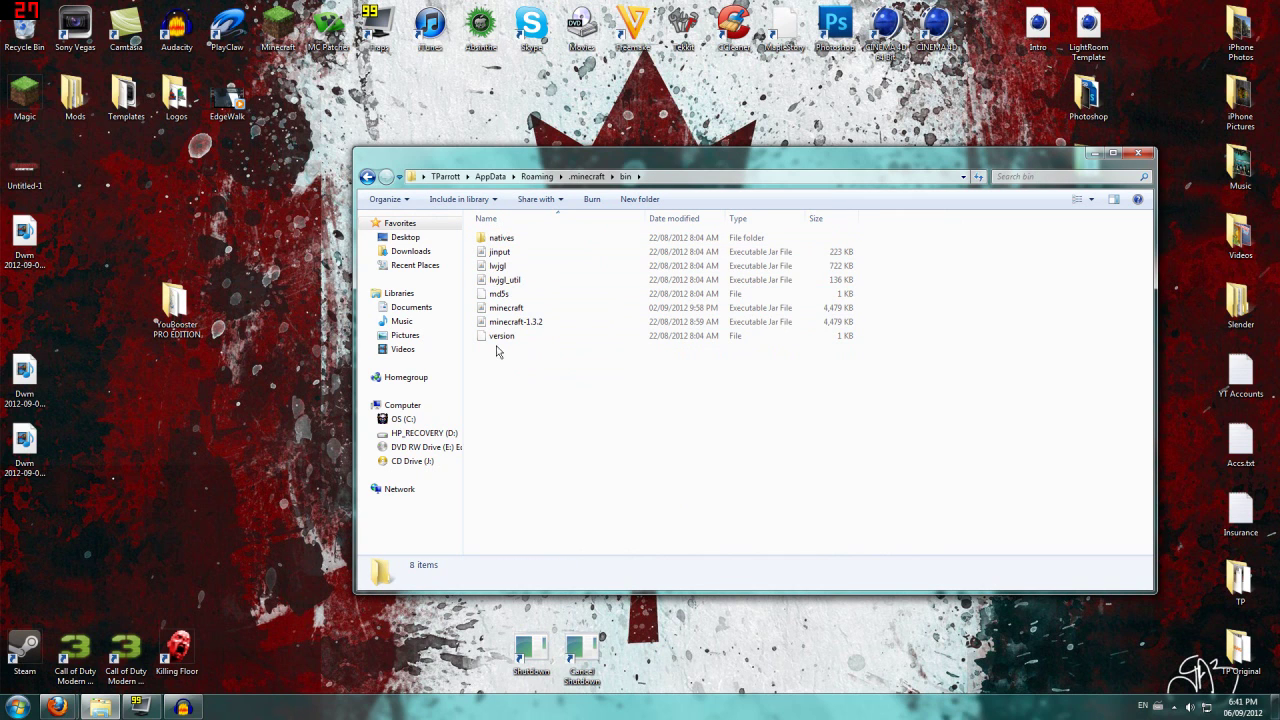
pyautogui.moveTo(716, 166); pyautogui.dragTo(337, 188)
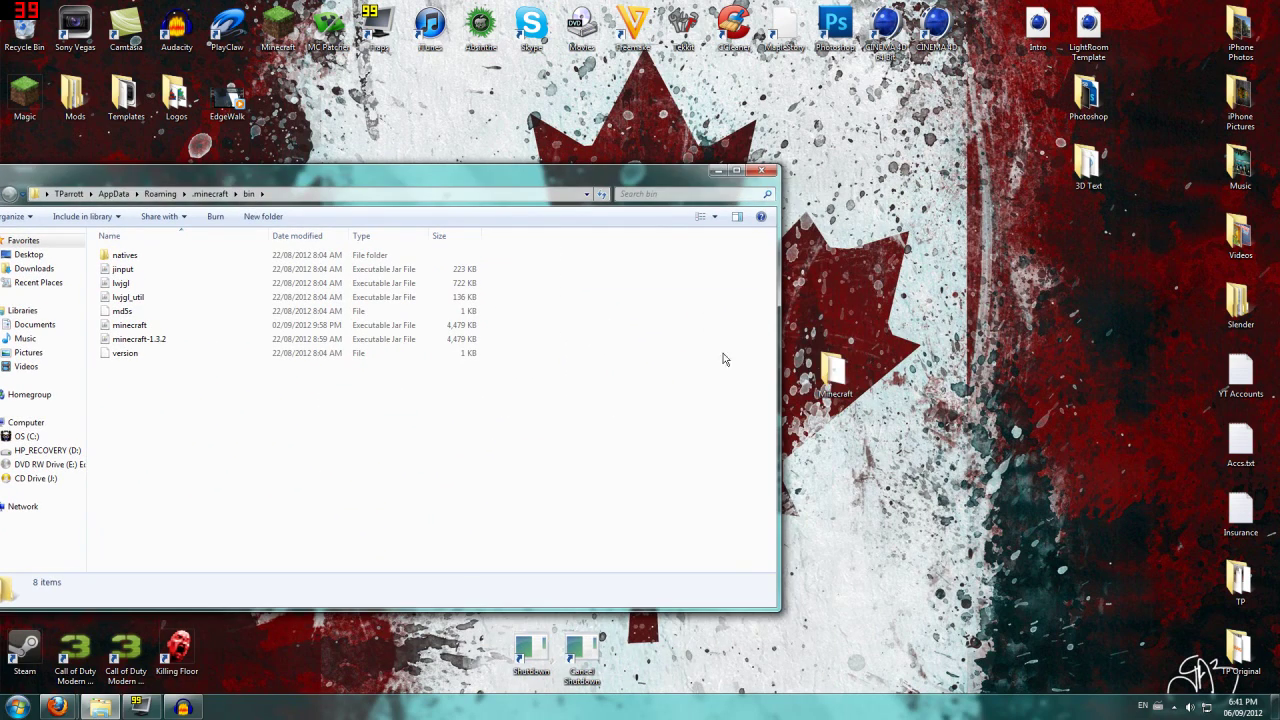
pyautogui.doubleClick(836, 364)
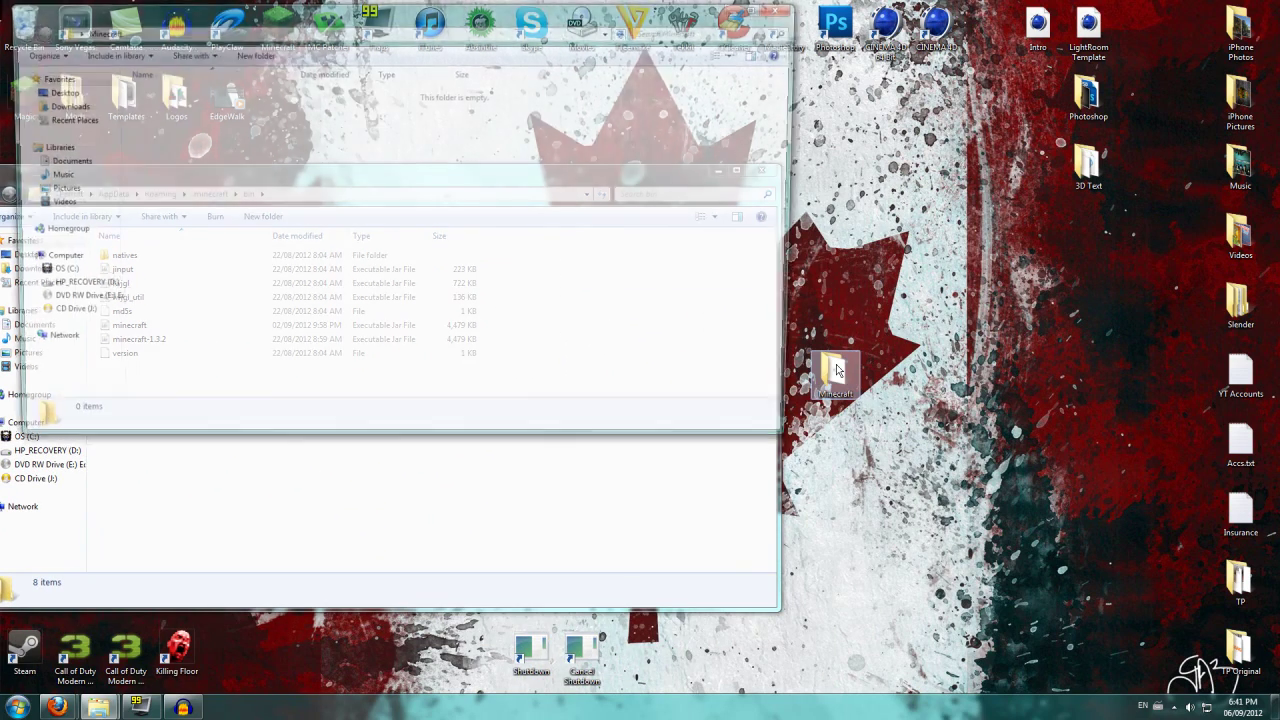
# - Drag the old minecraft jar from bin into the desktop Minecraft folder, then close that folder
pyautogui.moveTo(433, 9); pyautogui.dragTo(824, 67)
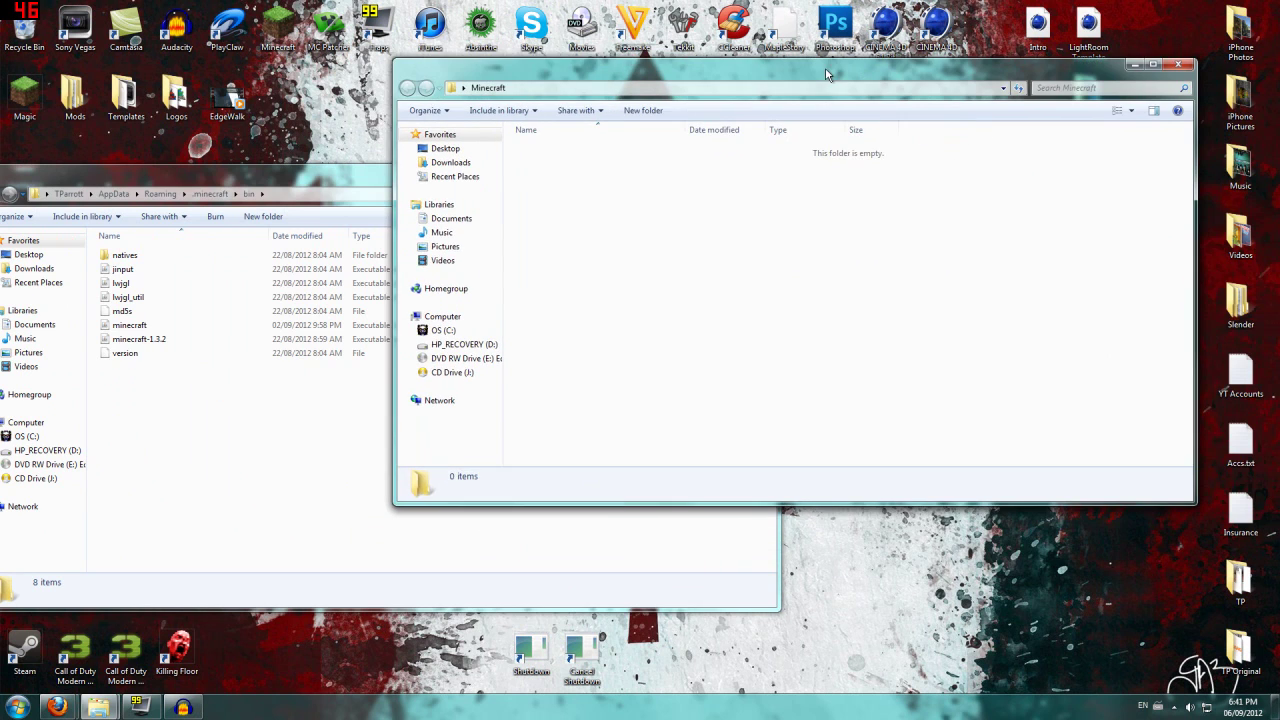
pyautogui.click(203, 406)
pyautogui.click(137, 328)
pyautogui.moveTo(137, 328); pyautogui.dragTo(835, 258)
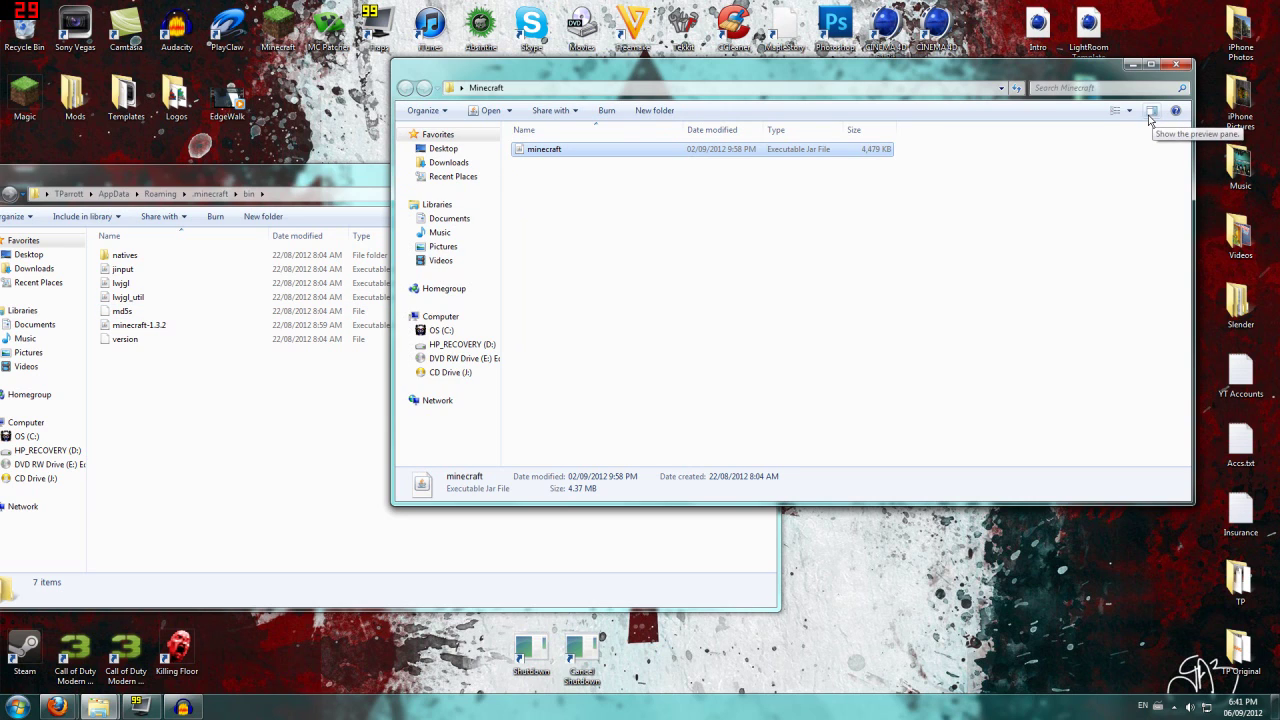
pyautogui.click(1176, 64)
pyautogui.moveTo(568, 178); pyautogui.dragTo(792, 143)
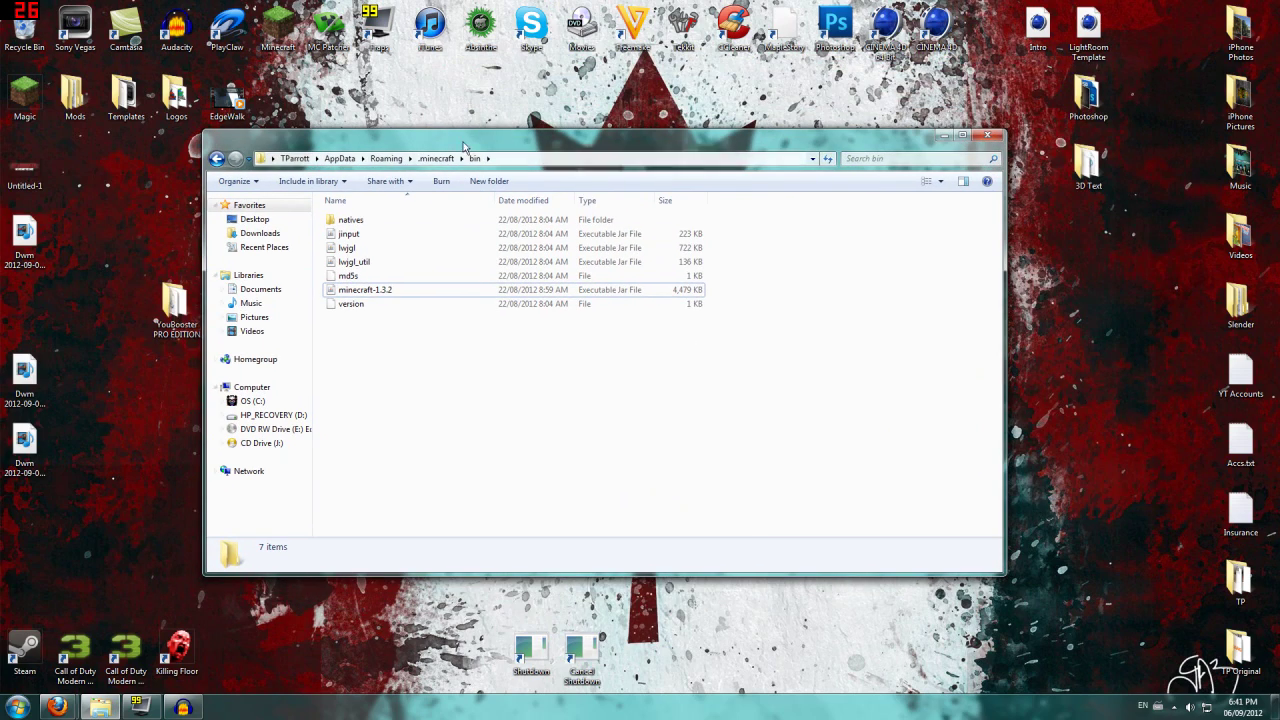
# - Drag the new minecraft file from the desktop into the bin folder window
pyautogui.moveTo(509, 145); pyautogui.dragTo(511, 377)
pyautogui.moveTo(480, 300); pyautogui.dragTo(425, 634)
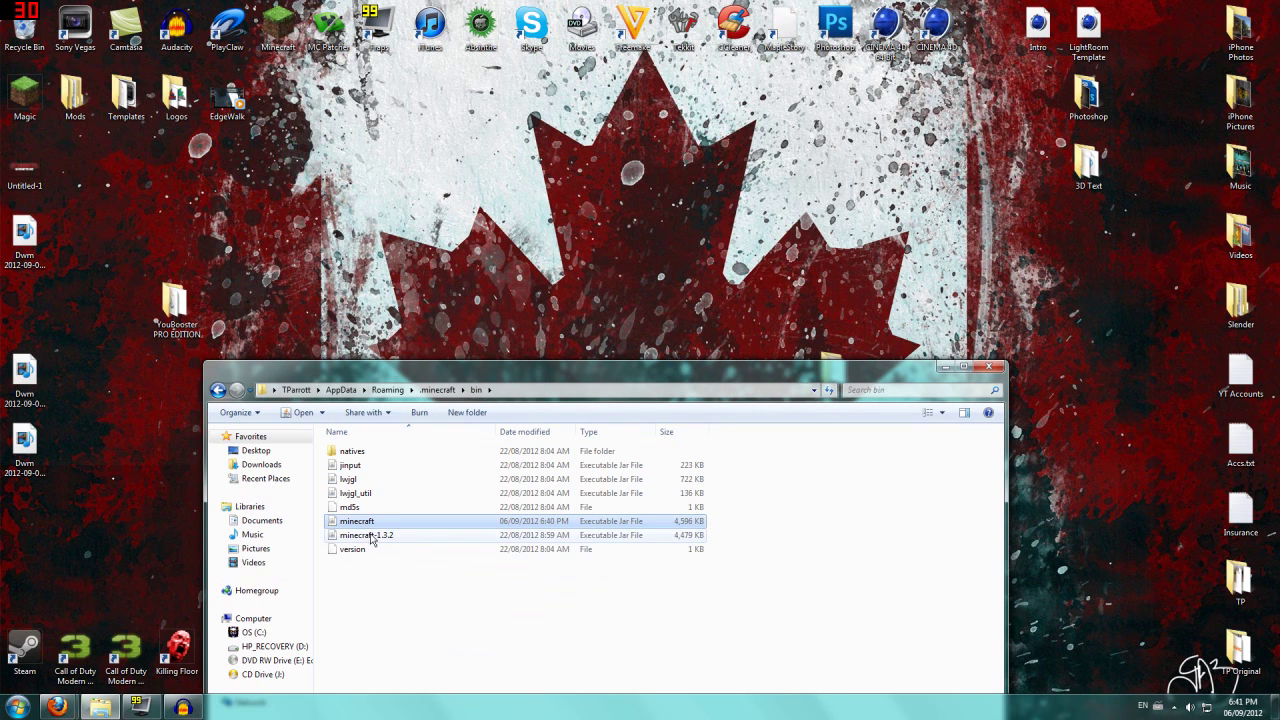
pyautogui.moveTo(561, 363); pyautogui.dragTo(561, 131)
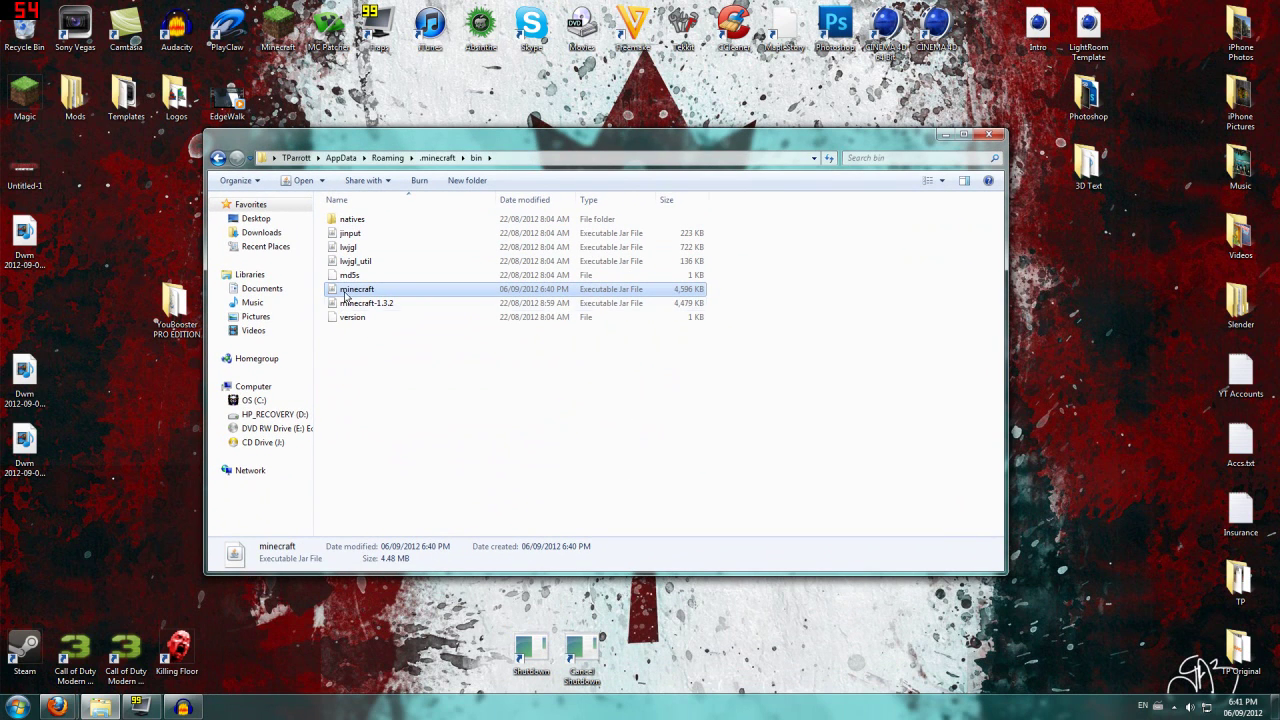
# - Navigate back into .minecraft\bin, check the 4,596 KB minecraft jar, and close Explorer
pyautogui.click(217, 157)
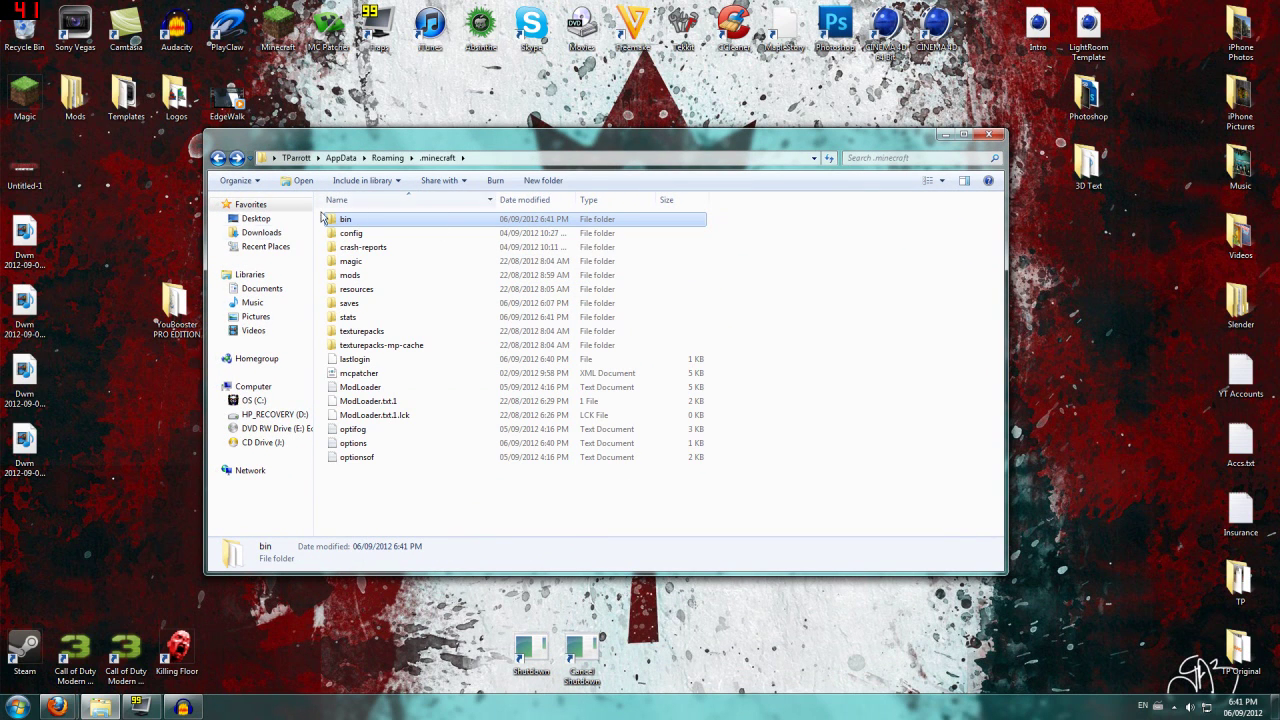
pyautogui.click(217, 158)
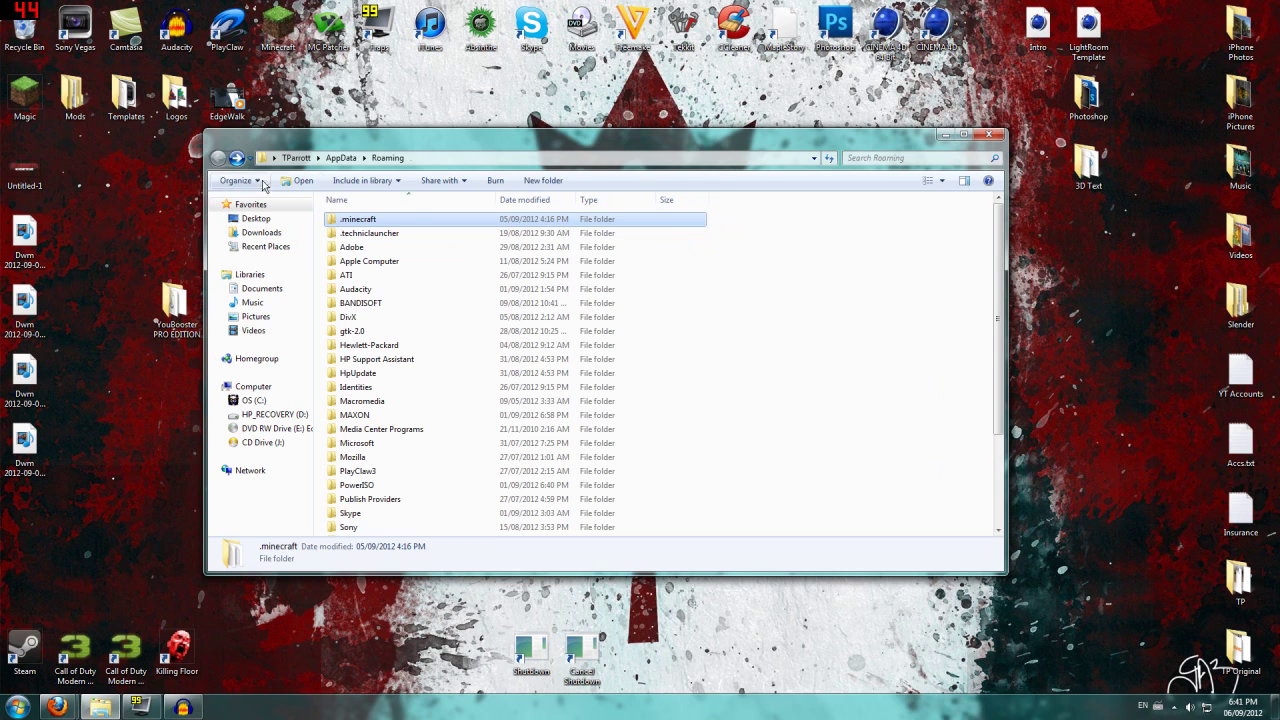
pyautogui.doubleClick(371, 221)
pyautogui.doubleClick(348, 220)
pyautogui.click(372, 291)
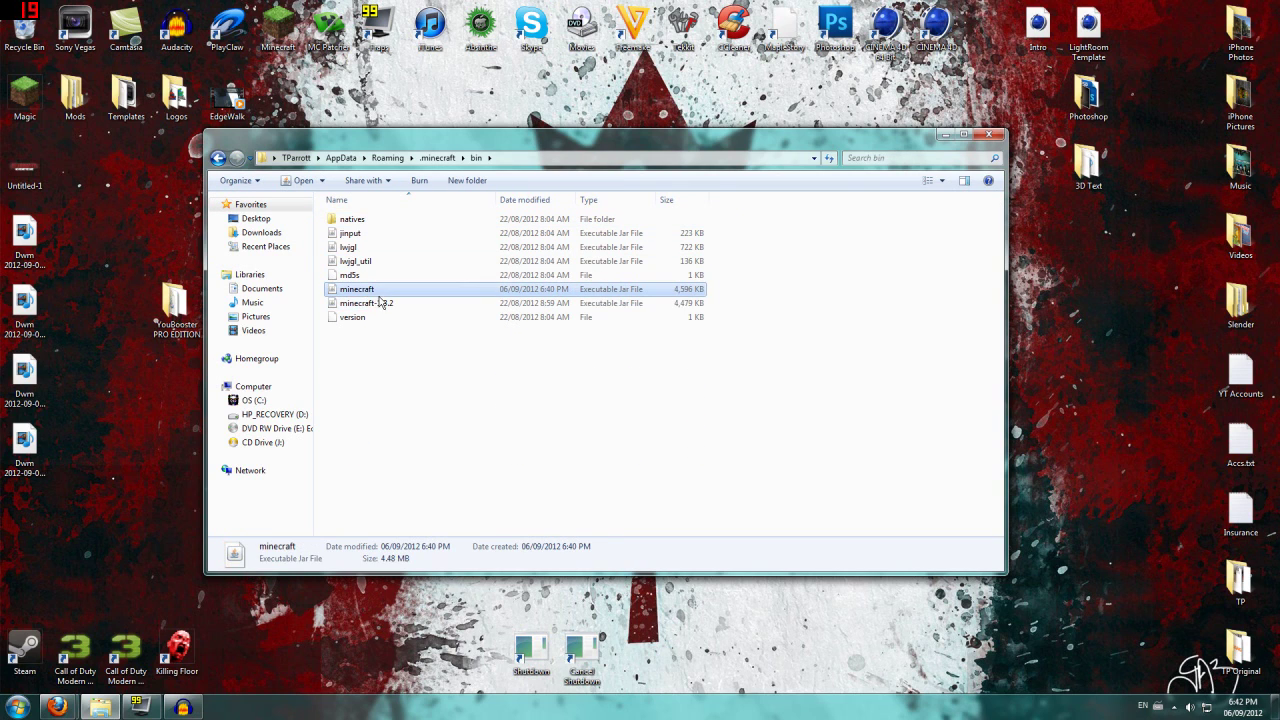
pyautogui.click(988, 135)
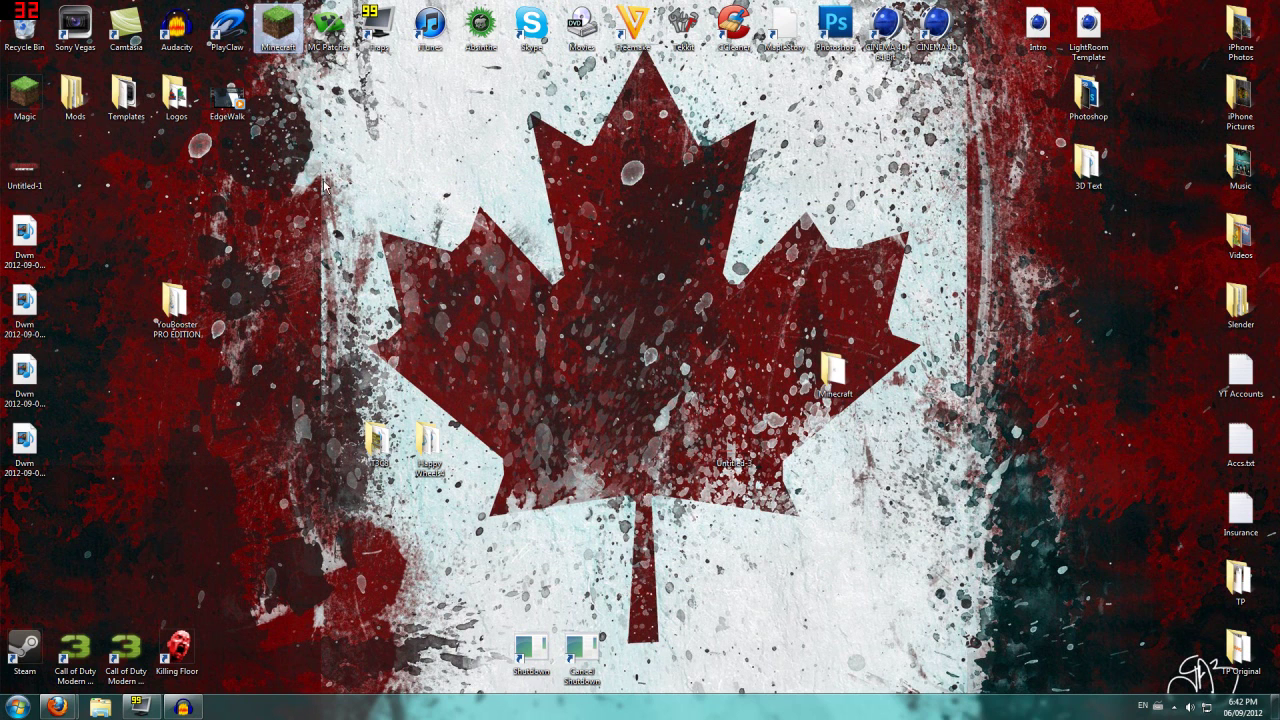
# - Launch Minecraft 12w36a and load the Texture Test singleplayer world
pyautogui.click(890, 484)
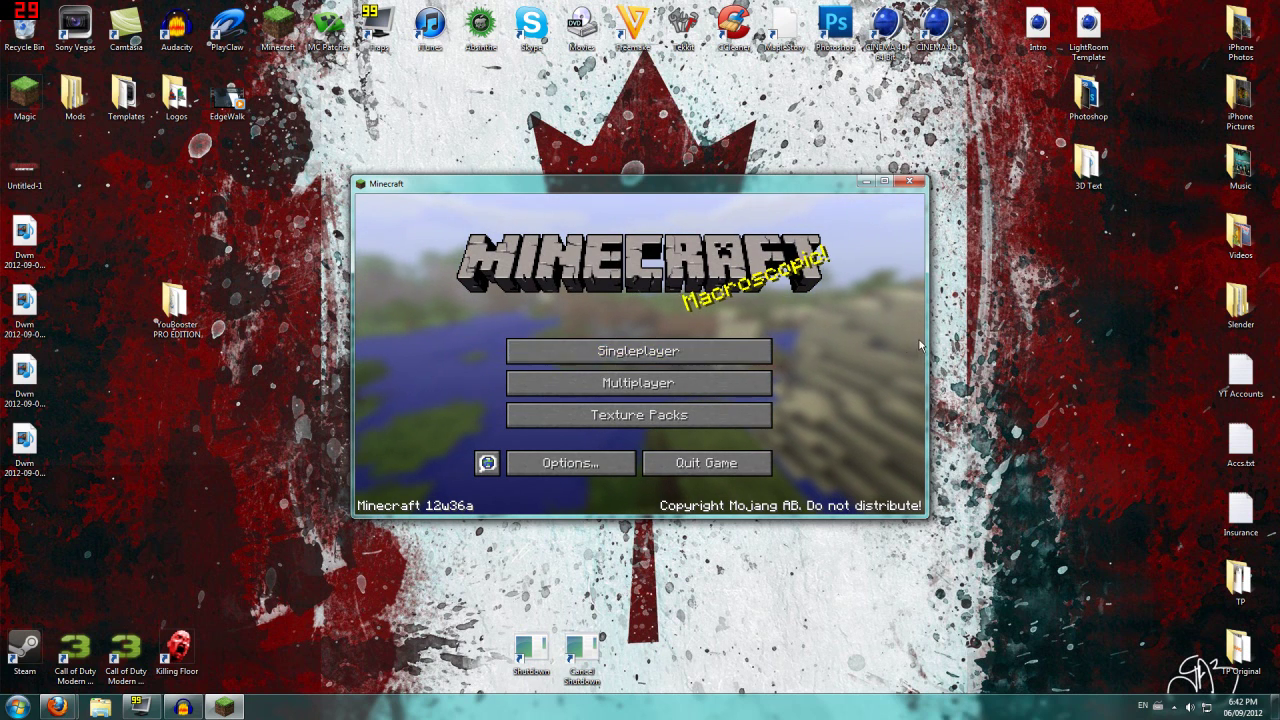
pyautogui.click(755, 354)
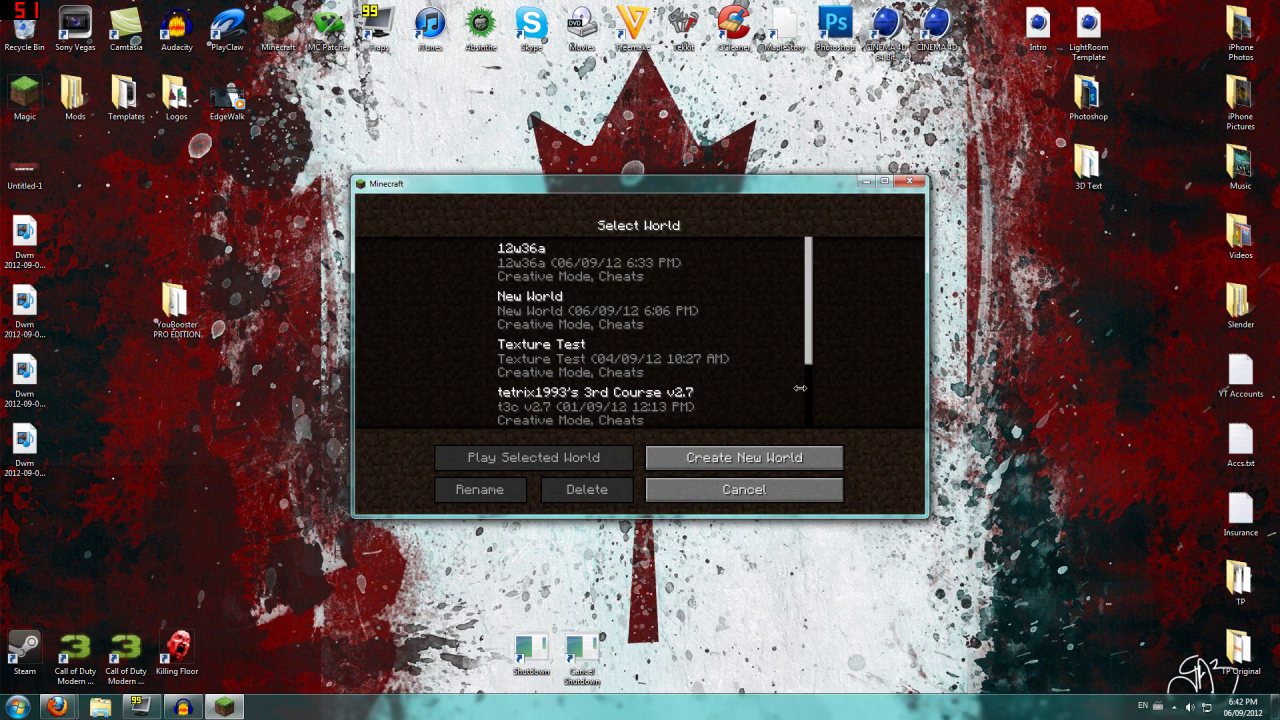
pyautogui.doubleClick(596, 358)
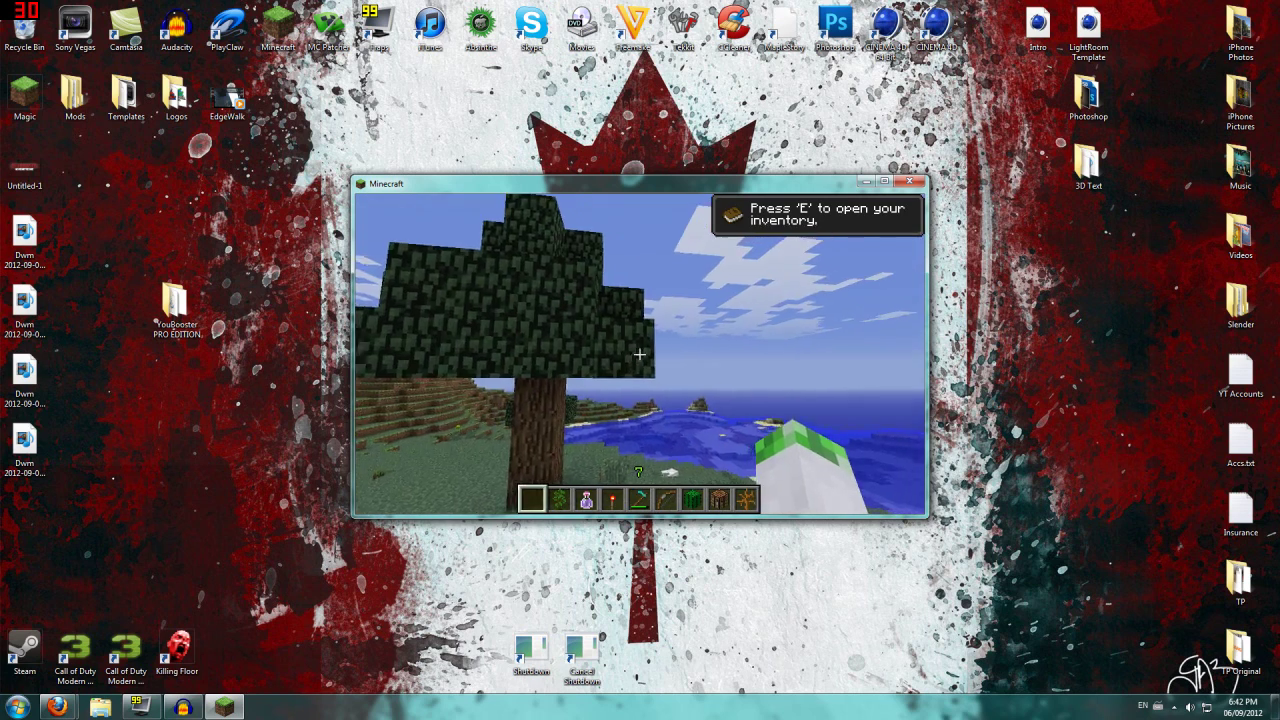
# - Search the creative inventory's all-items tab for 'carro', then return to the game
pyautogui.press('e')
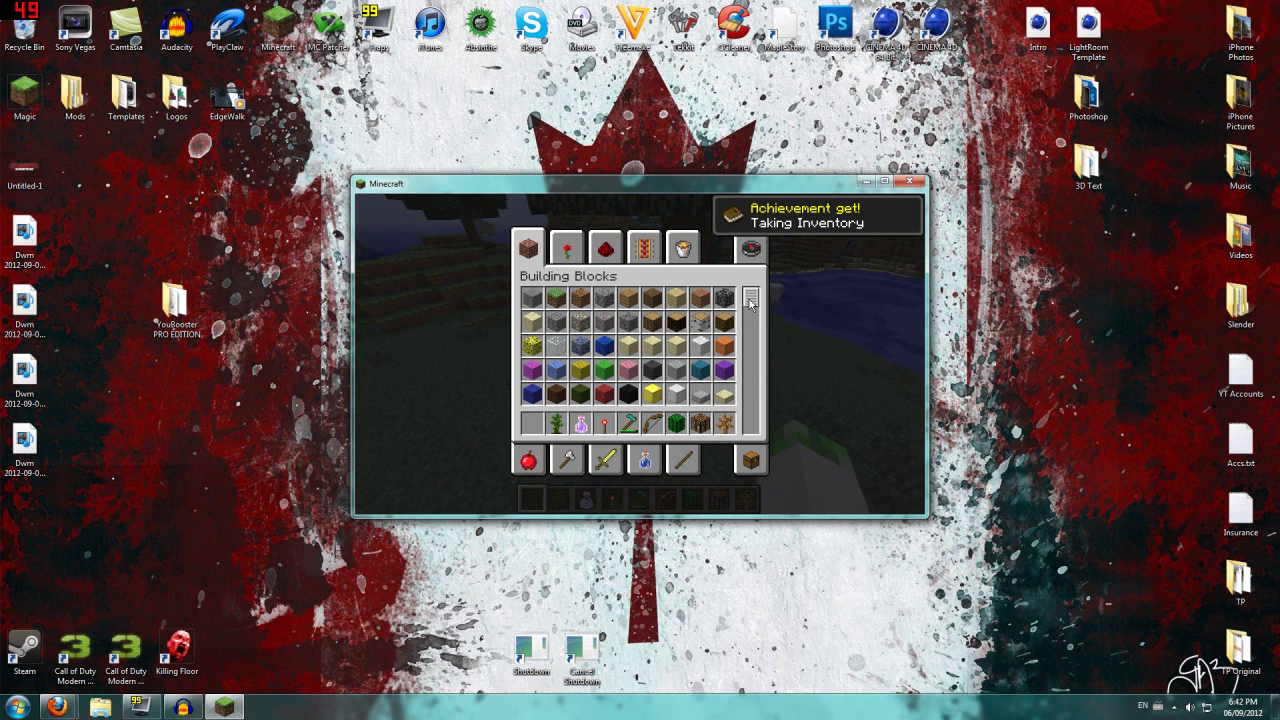
pyautogui.click(751, 248)
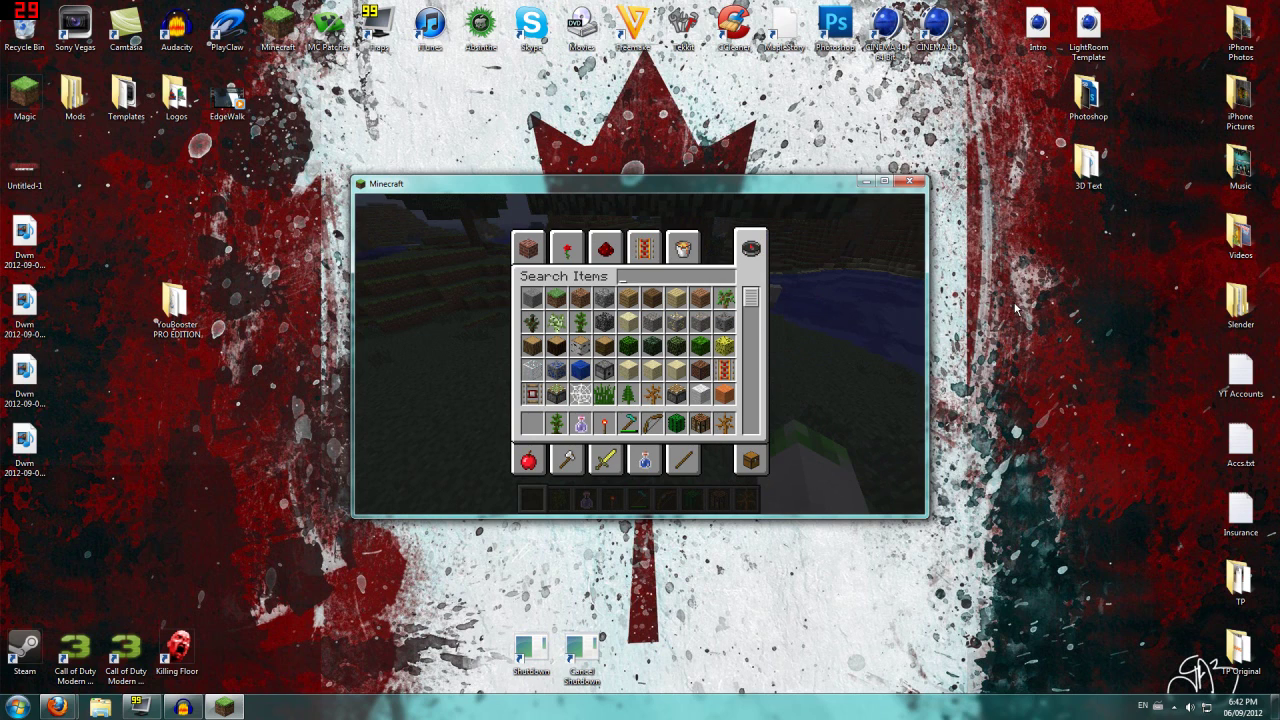
pyautogui.write('carrot')
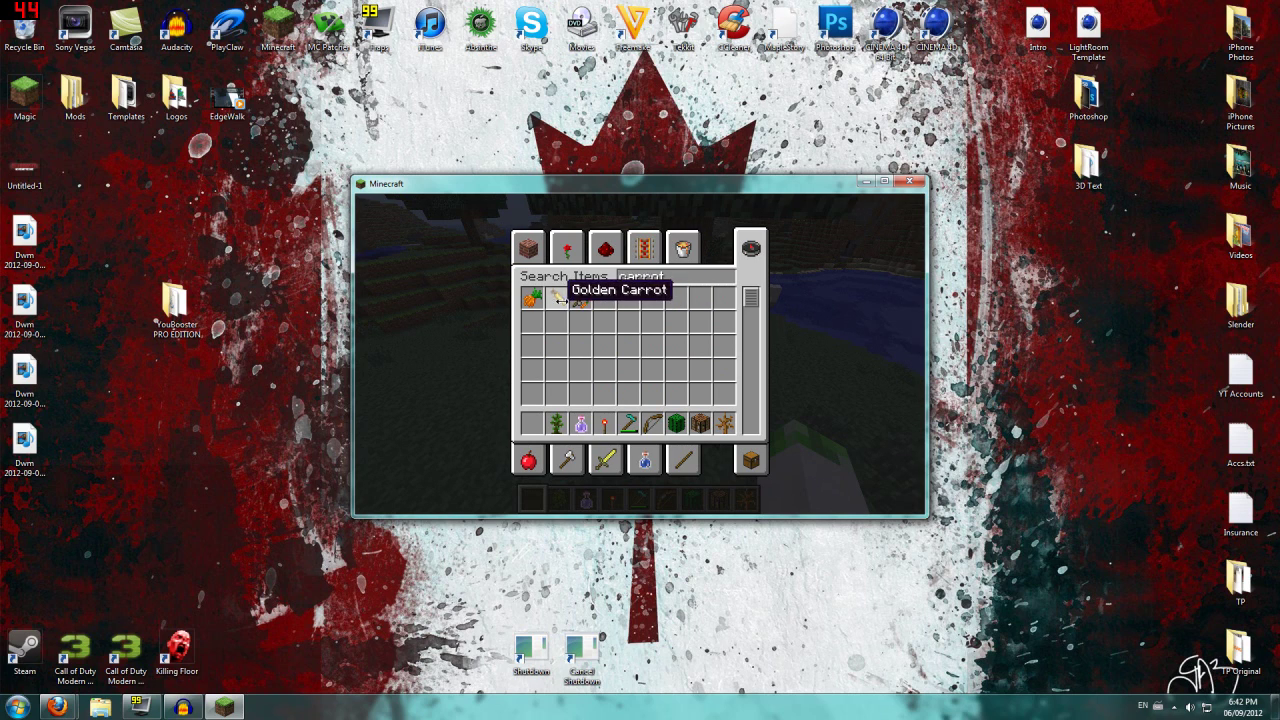
pyautogui.press('Escape')
# - Hit the sheep twice, then save and quit the world and close Minecraft
pyautogui.click(640, 354)
pyautogui.click(640, 354)
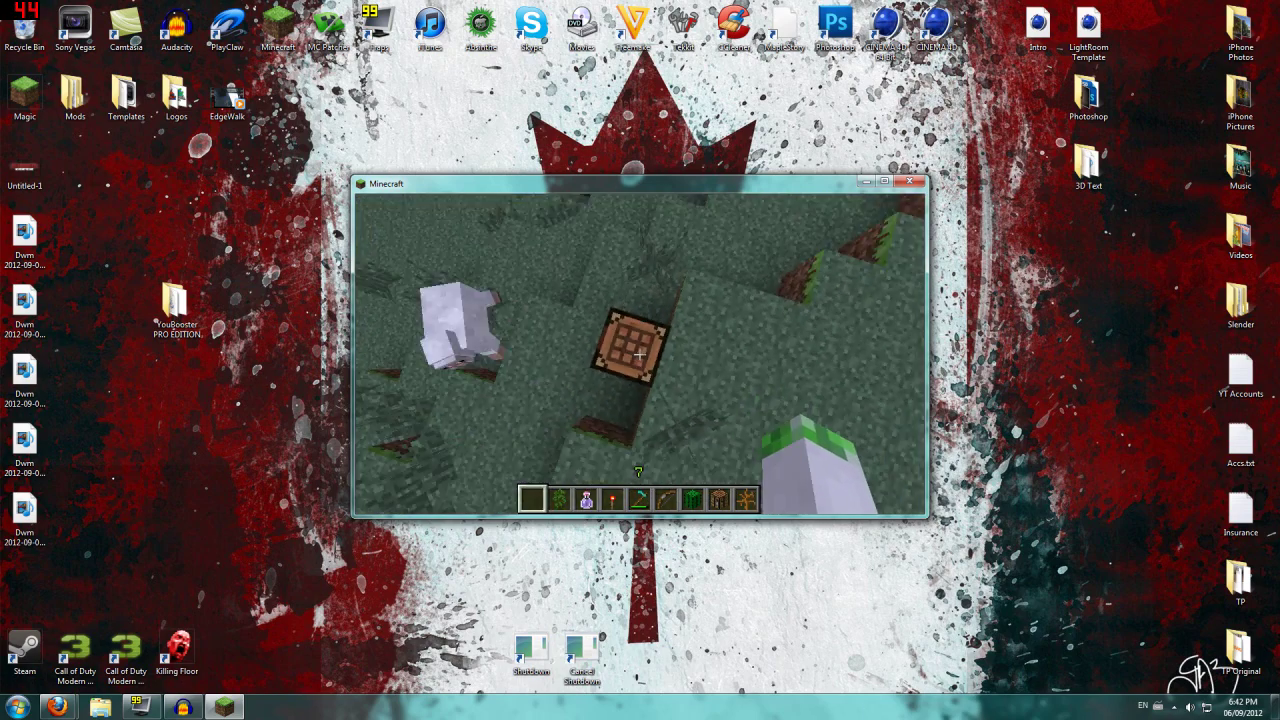
pyautogui.press('Escape')
pyautogui.click(725, 426)
pyautogui.click(720, 455)
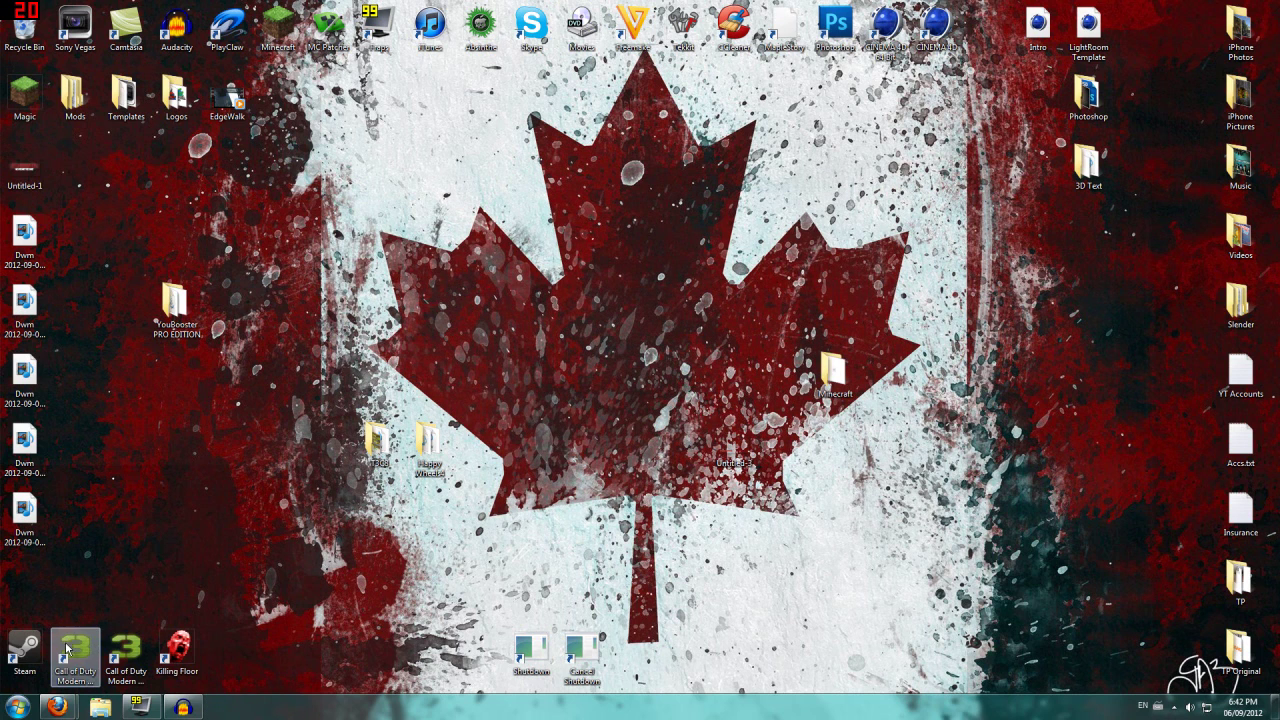
# - Reopen the .minecraft\bin folder through Run and %appdata%
pyautogui.click(24, 706)
pyautogui.write('run')
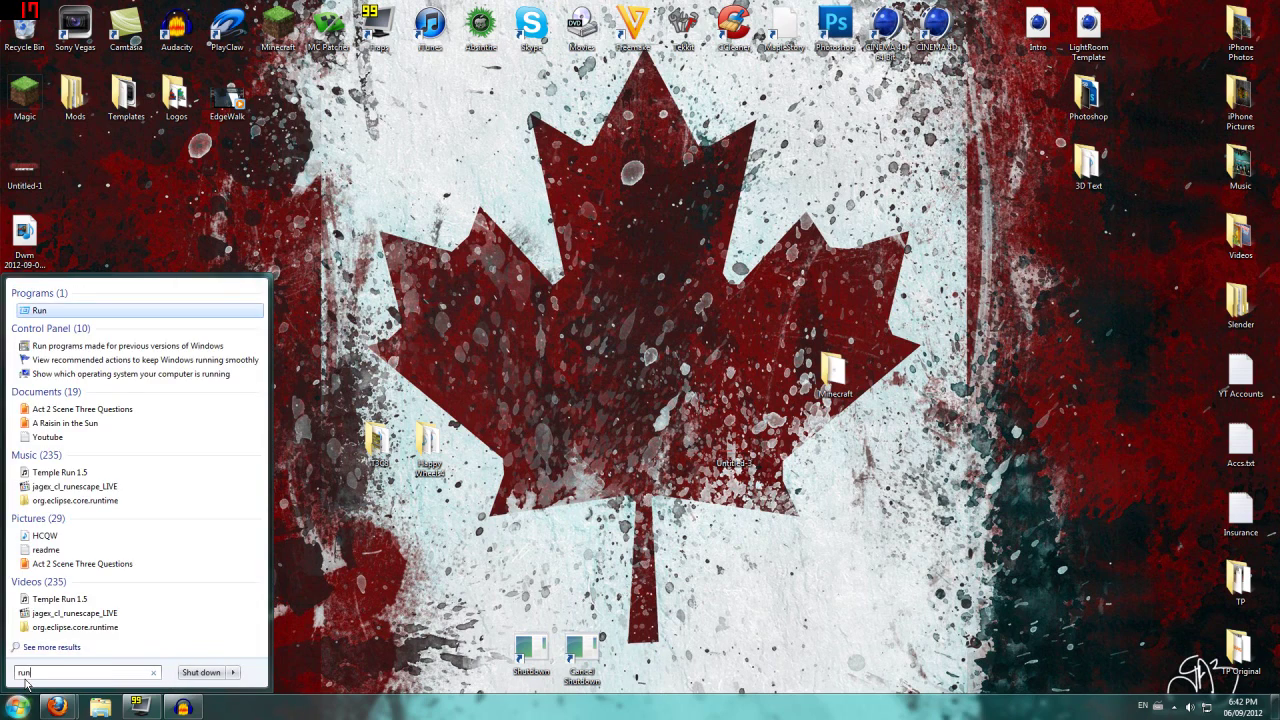
pyautogui.press('Return')
pyautogui.press('Return')
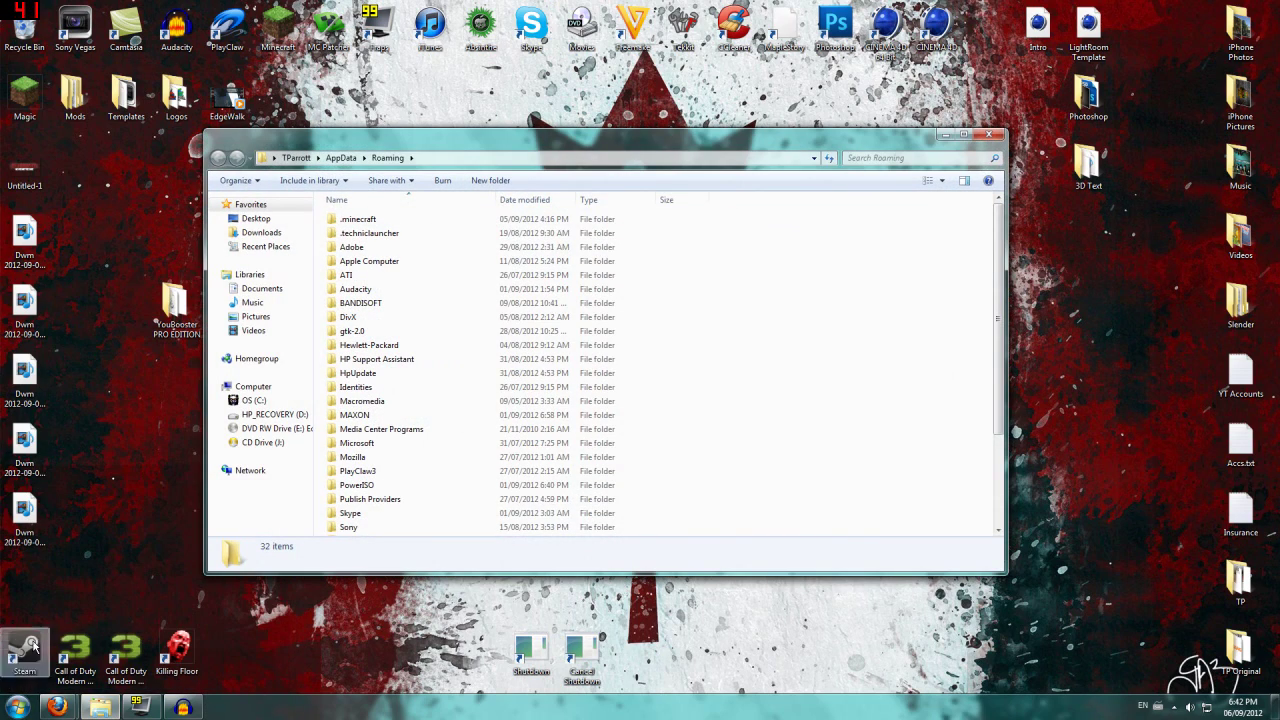
pyautogui.doubleClick(356, 219)
pyautogui.doubleClick(352, 219)
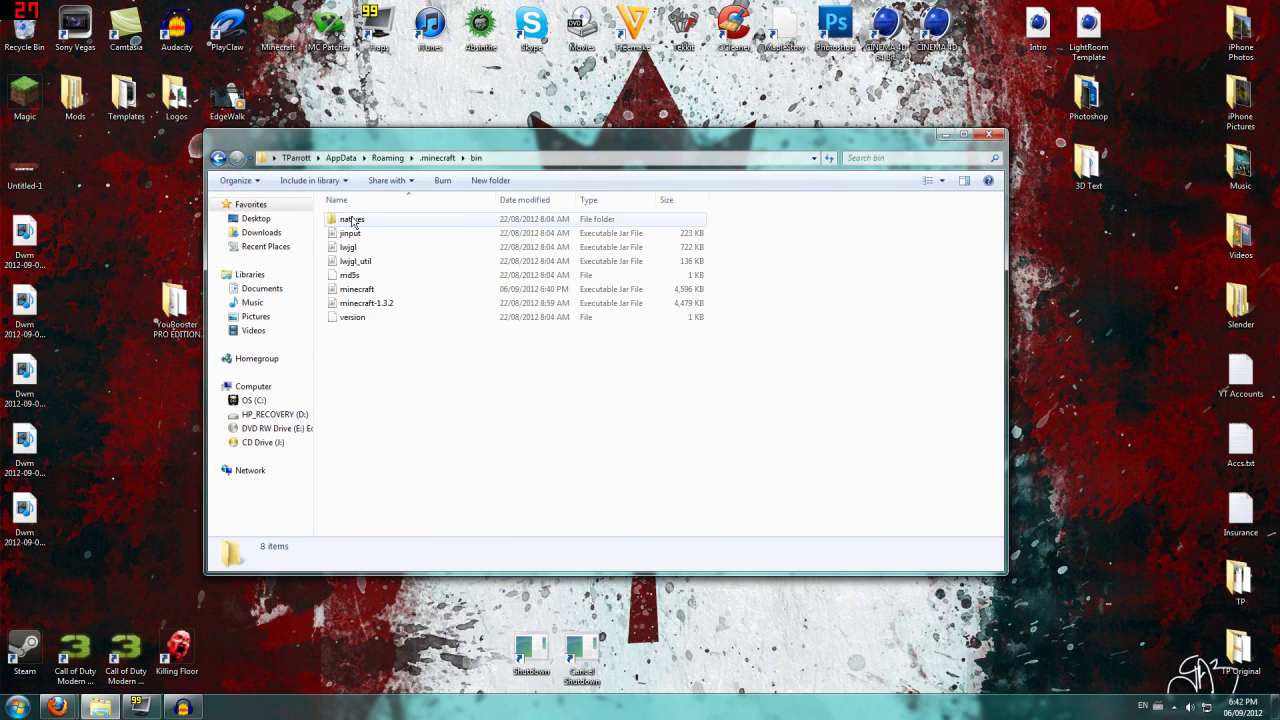
# - Minimize bin and open the desktop Minecraft folder holding the 4,479 KB jar backup
pyautogui.moveTo(357, 289); pyautogui.dragTo(398, 294)
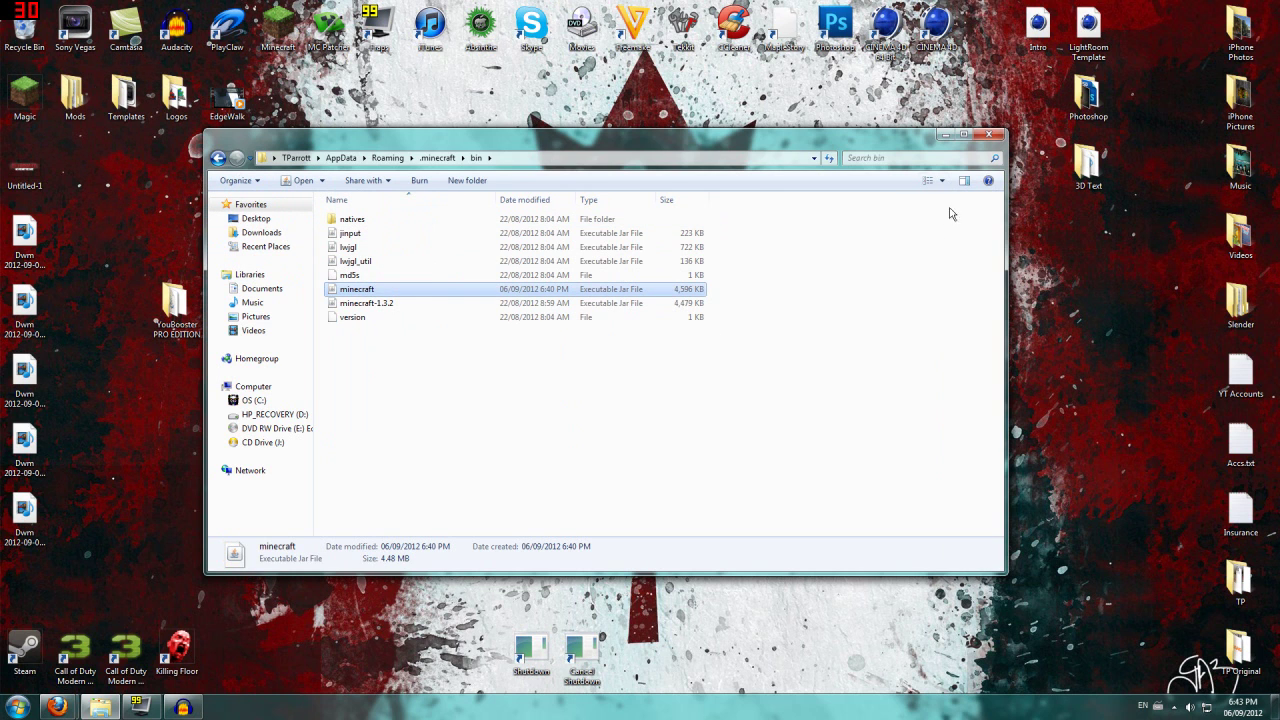
pyautogui.click(941, 137)
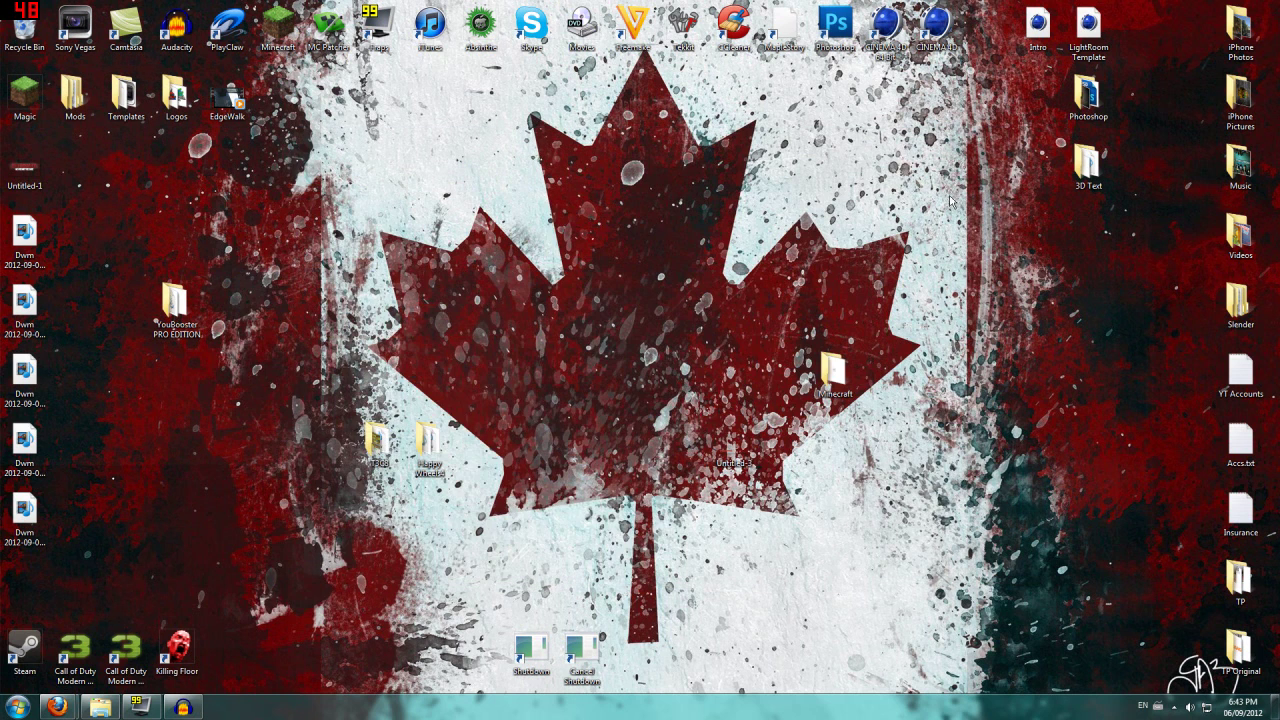
pyautogui.doubleClick(843, 378)
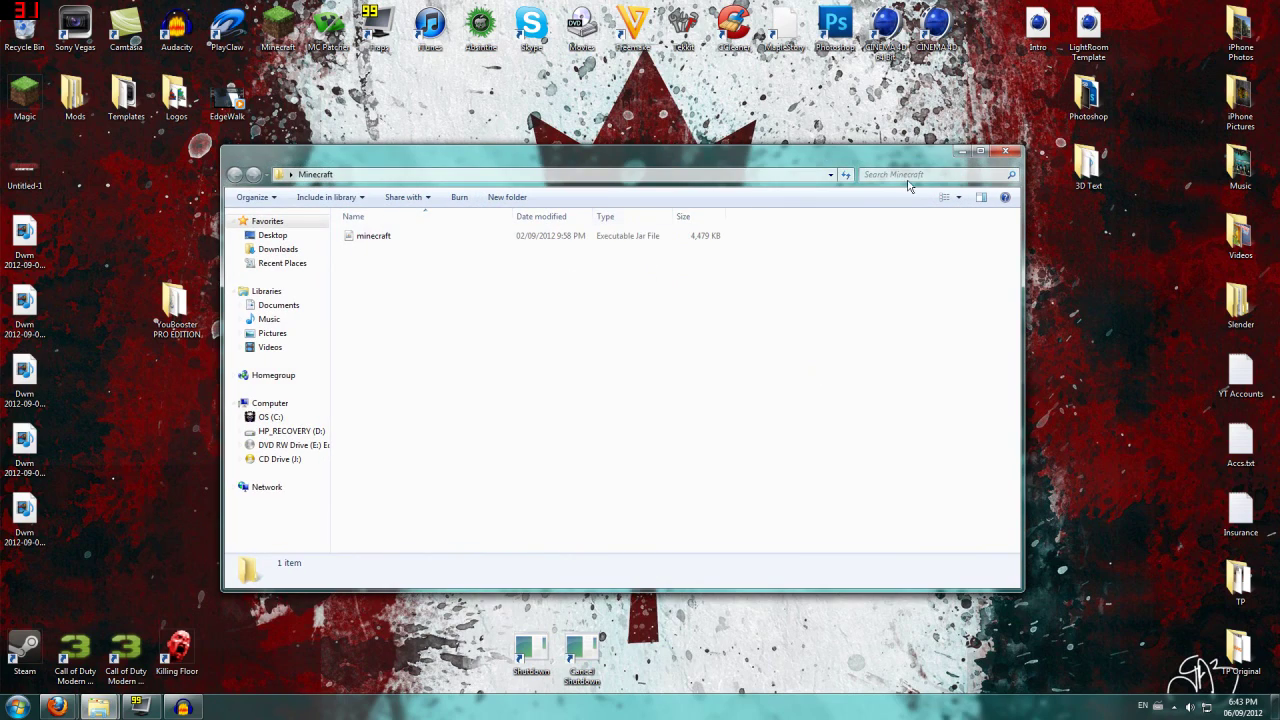